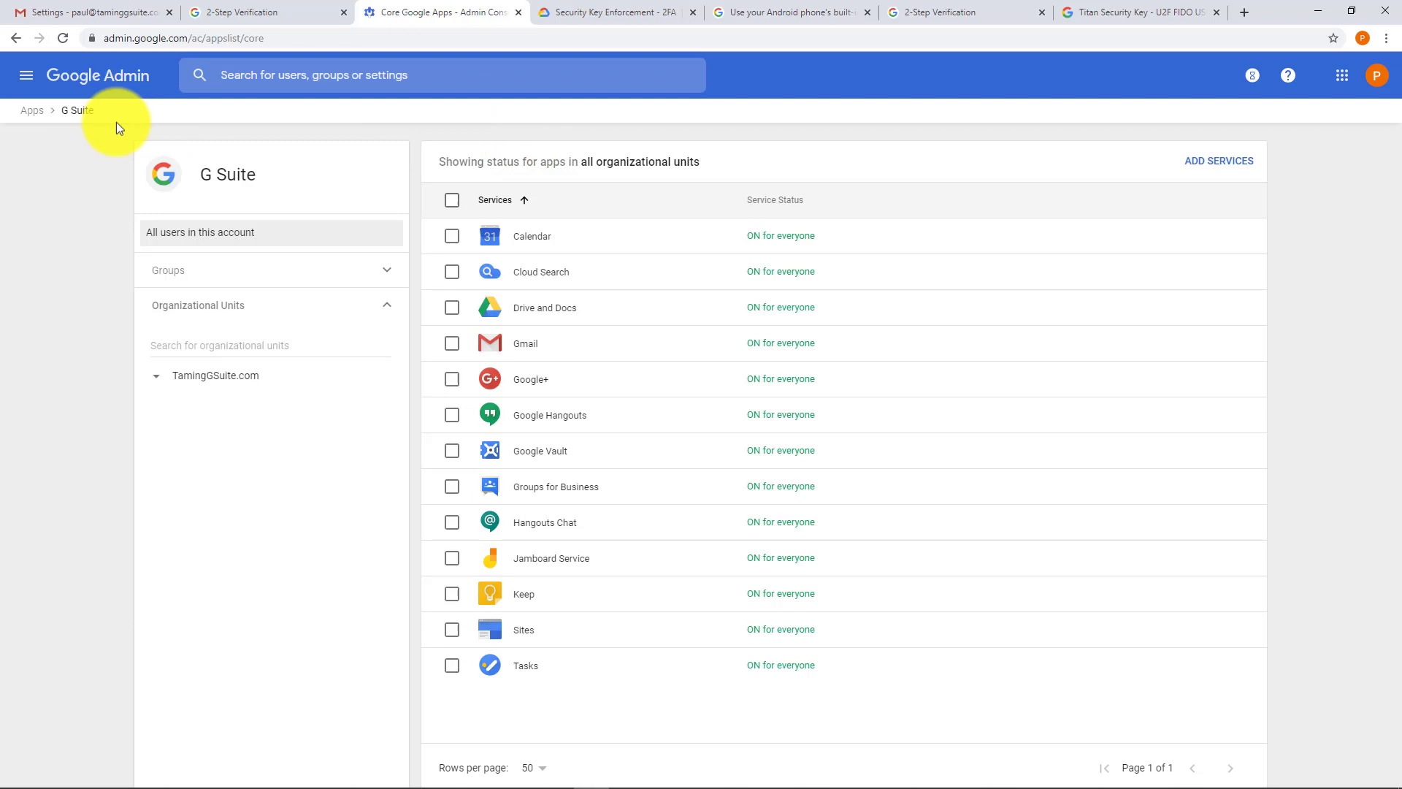
left_click(28, 76)
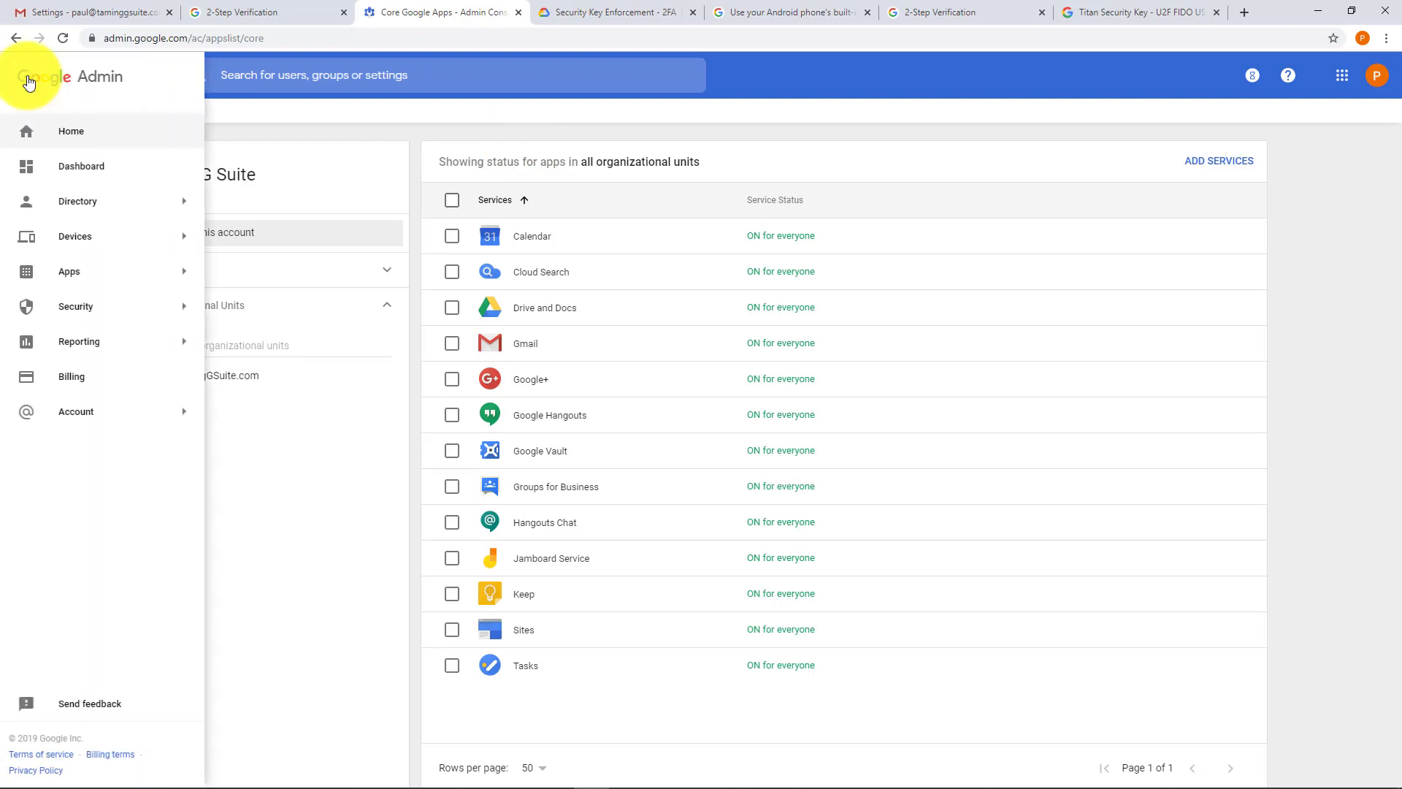
left_click(247, 133)
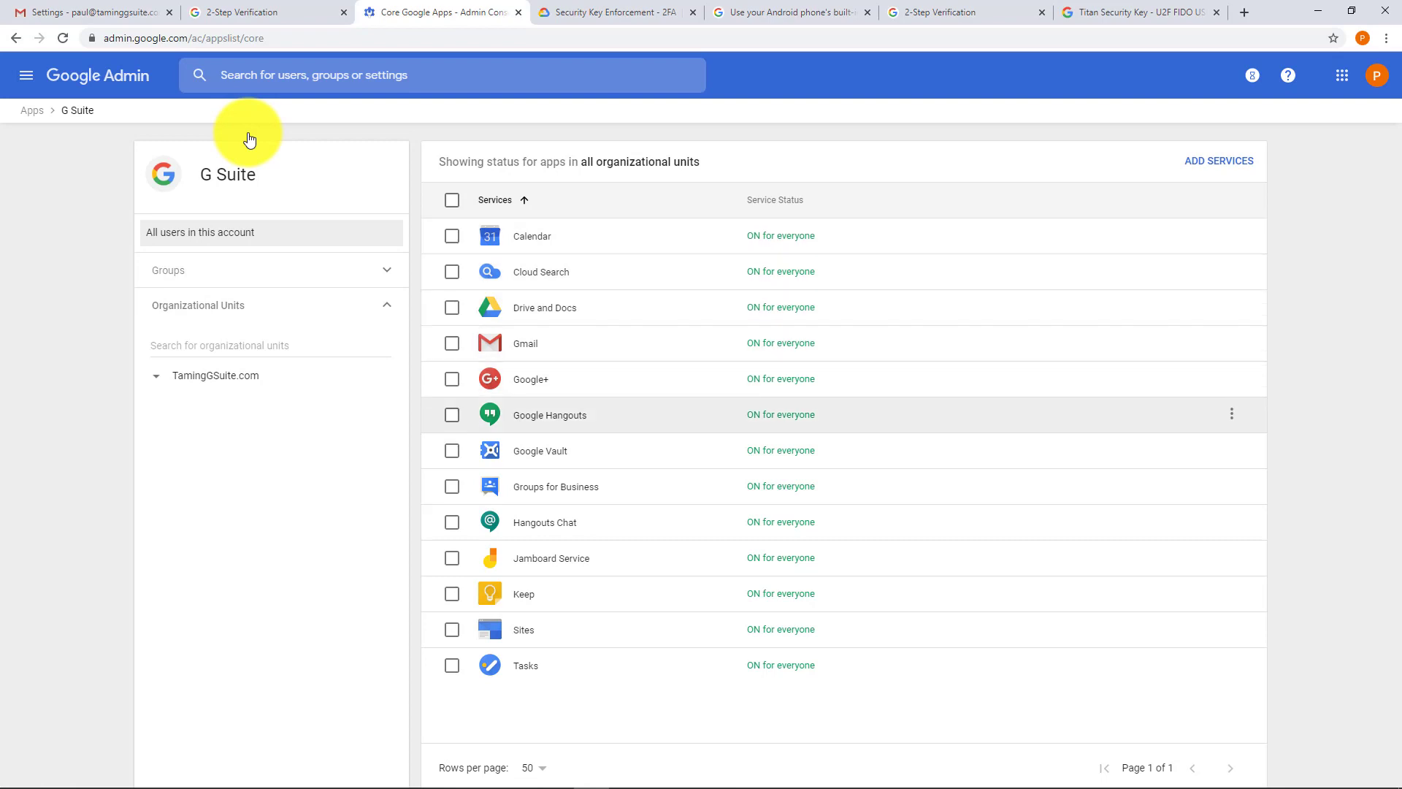
left_click(451, 345)
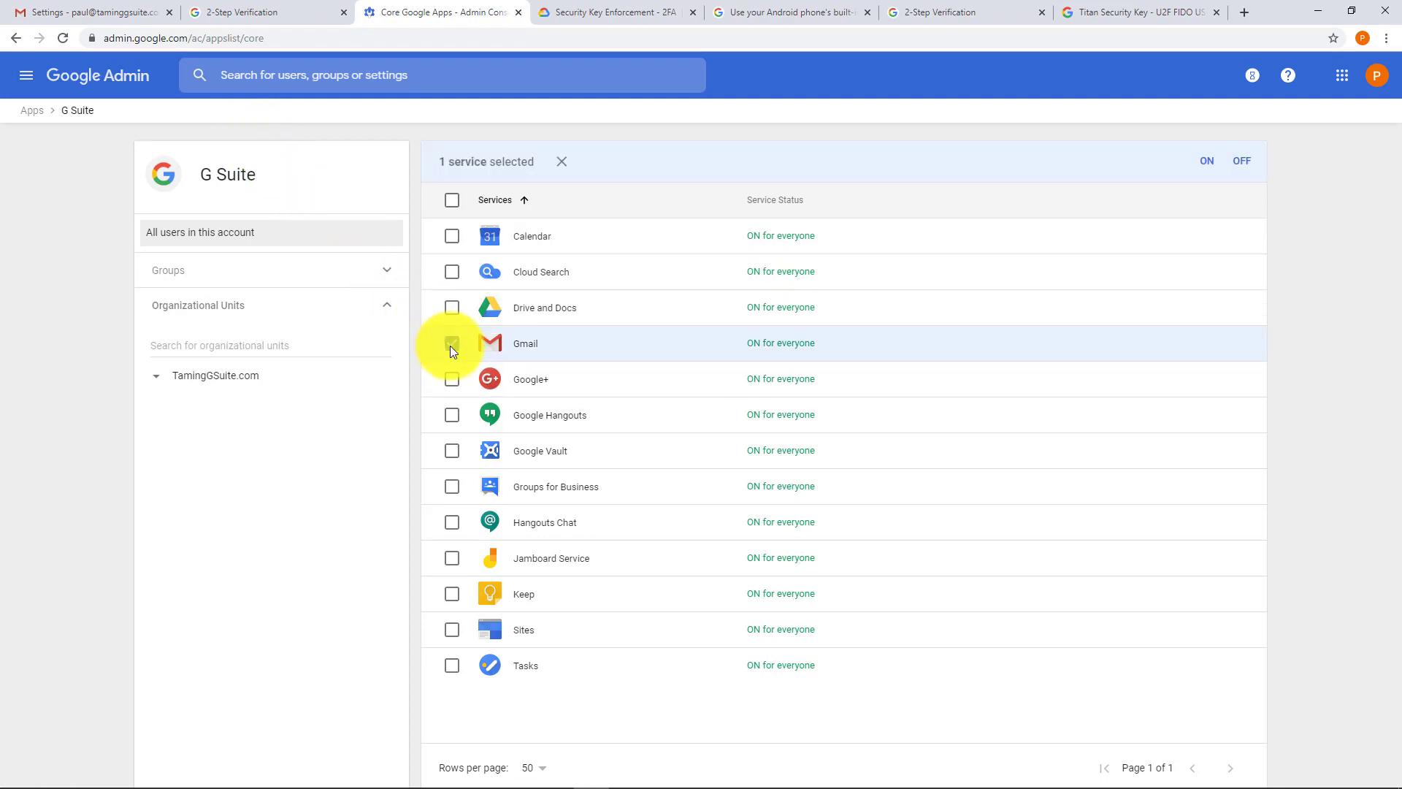
left_click(451, 349)
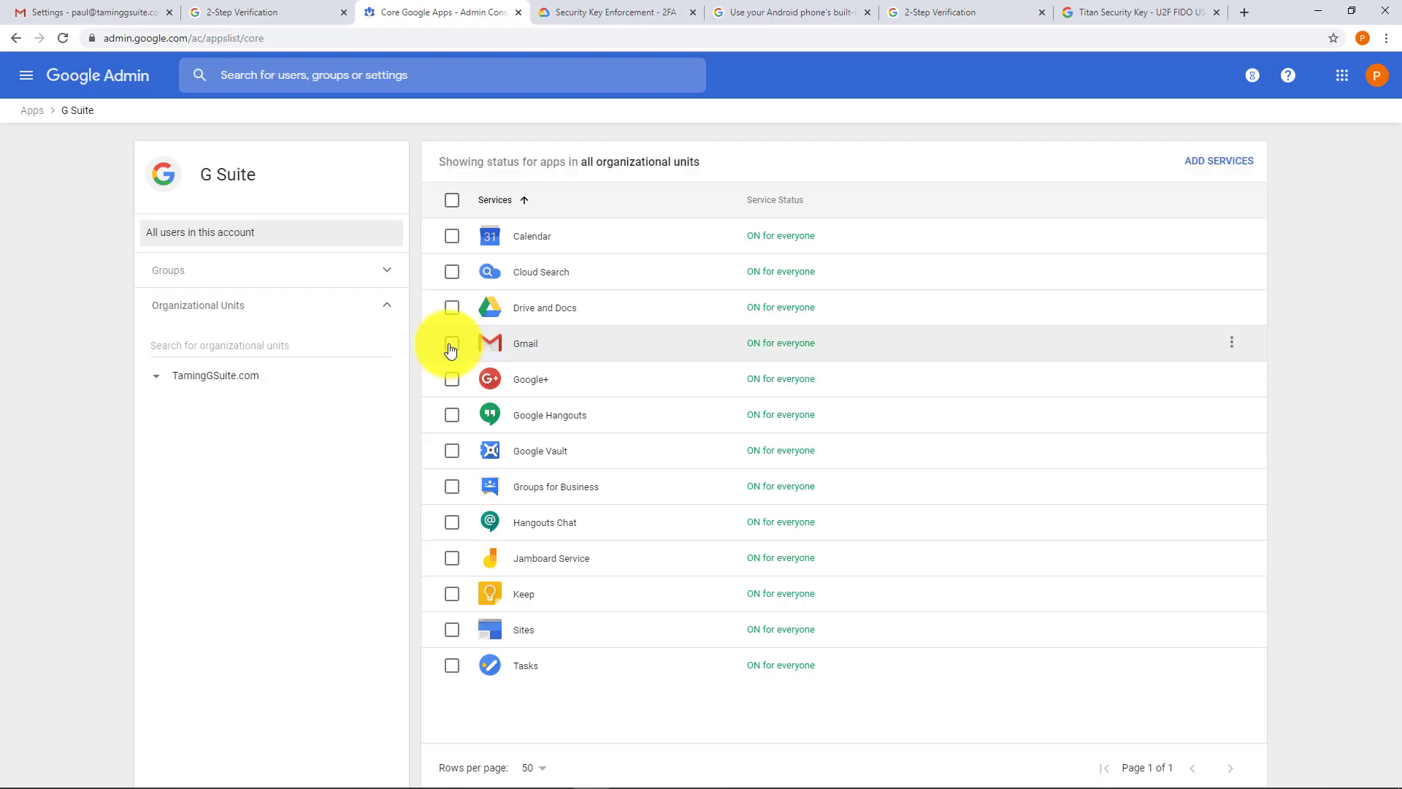
left_click(1231, 342)
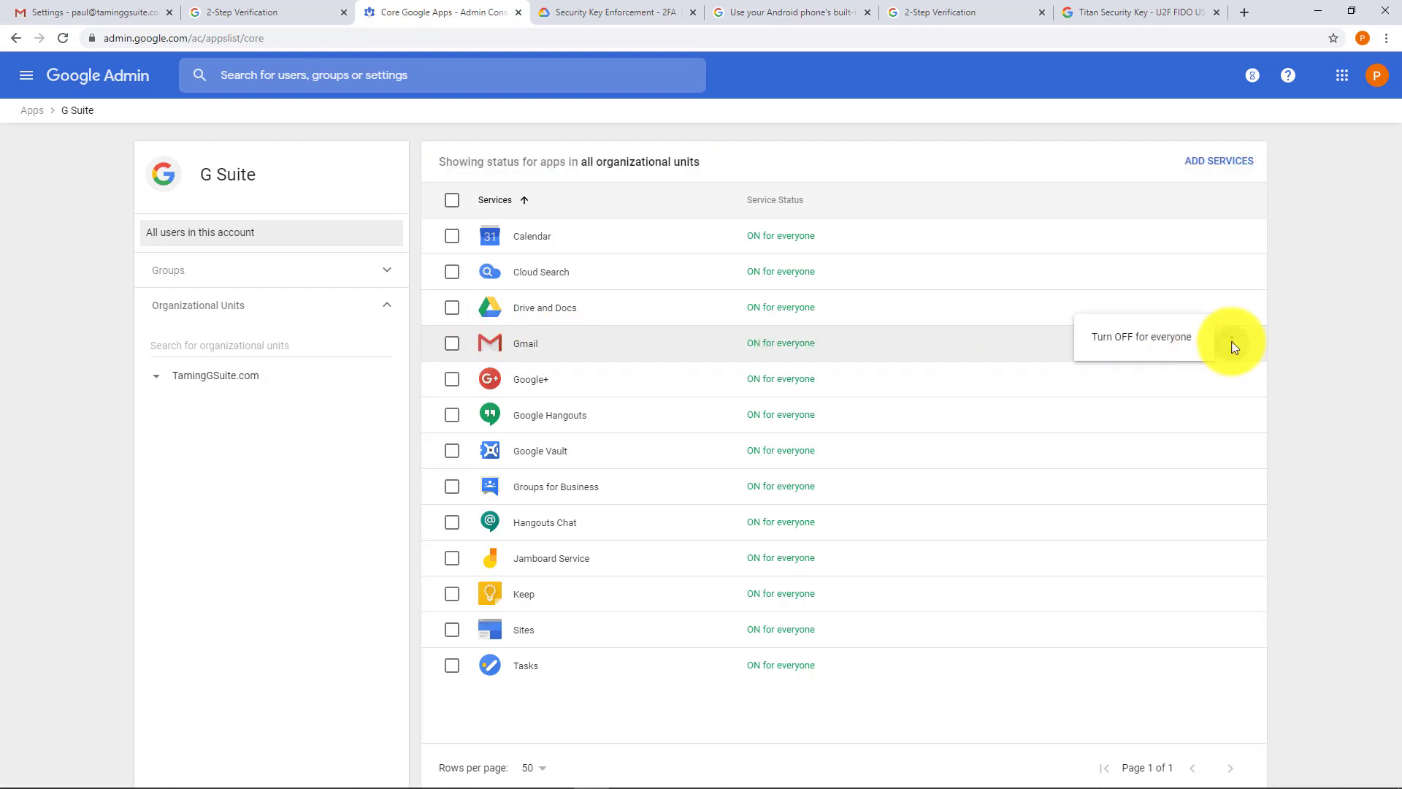
left_click(1304, 362)
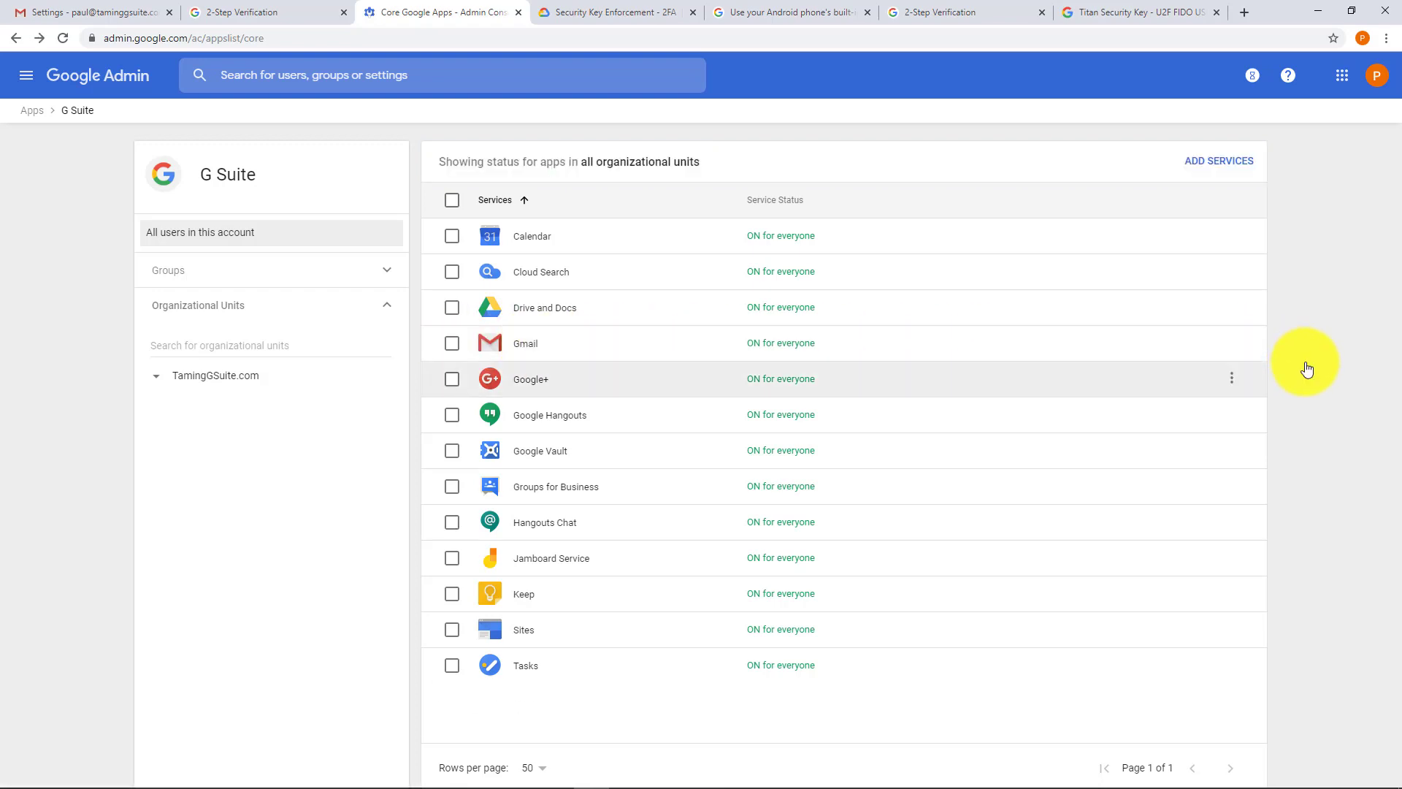
Open Gmail's User settings and view the Themes editor without changing it.
left_click(527, 351)
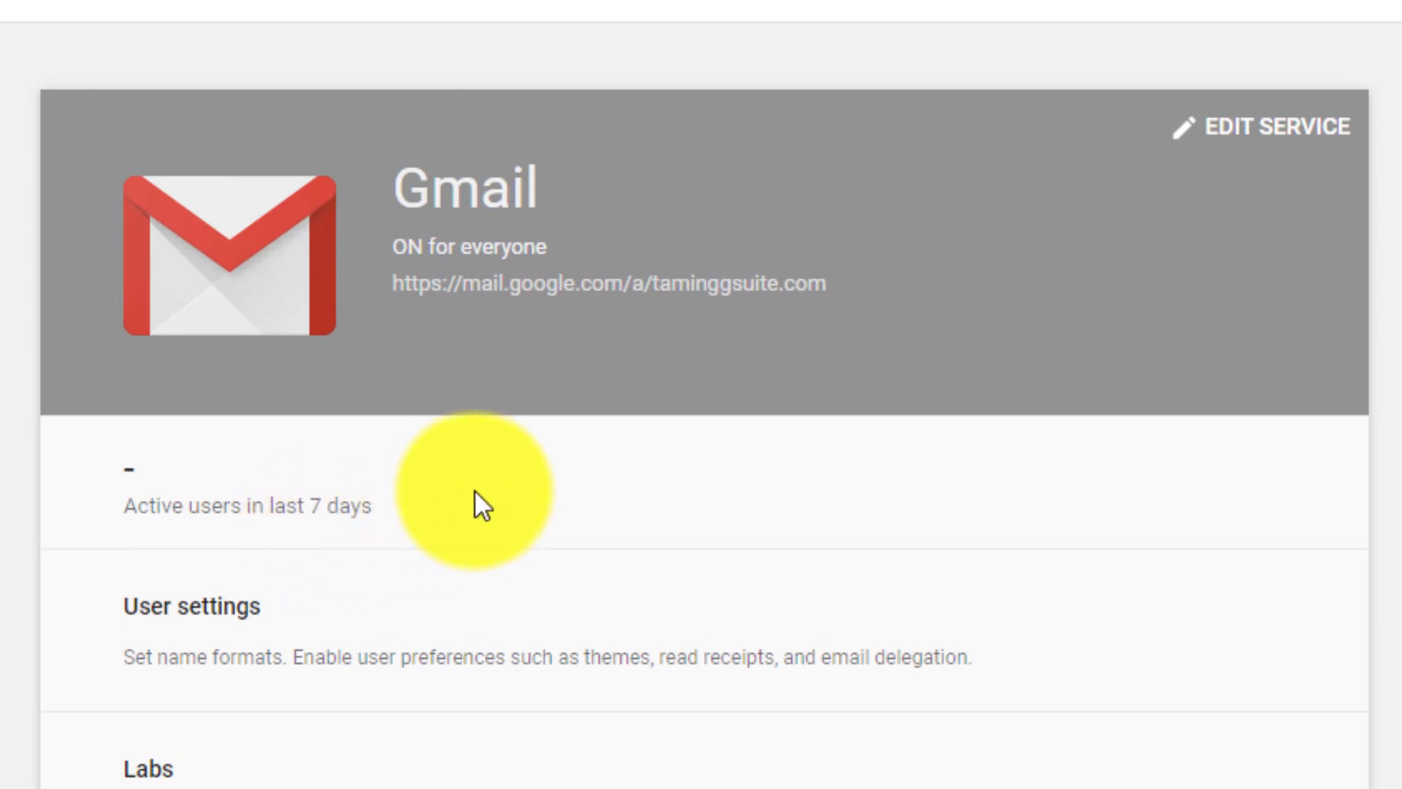
scroll(475, 494, "down", 2)
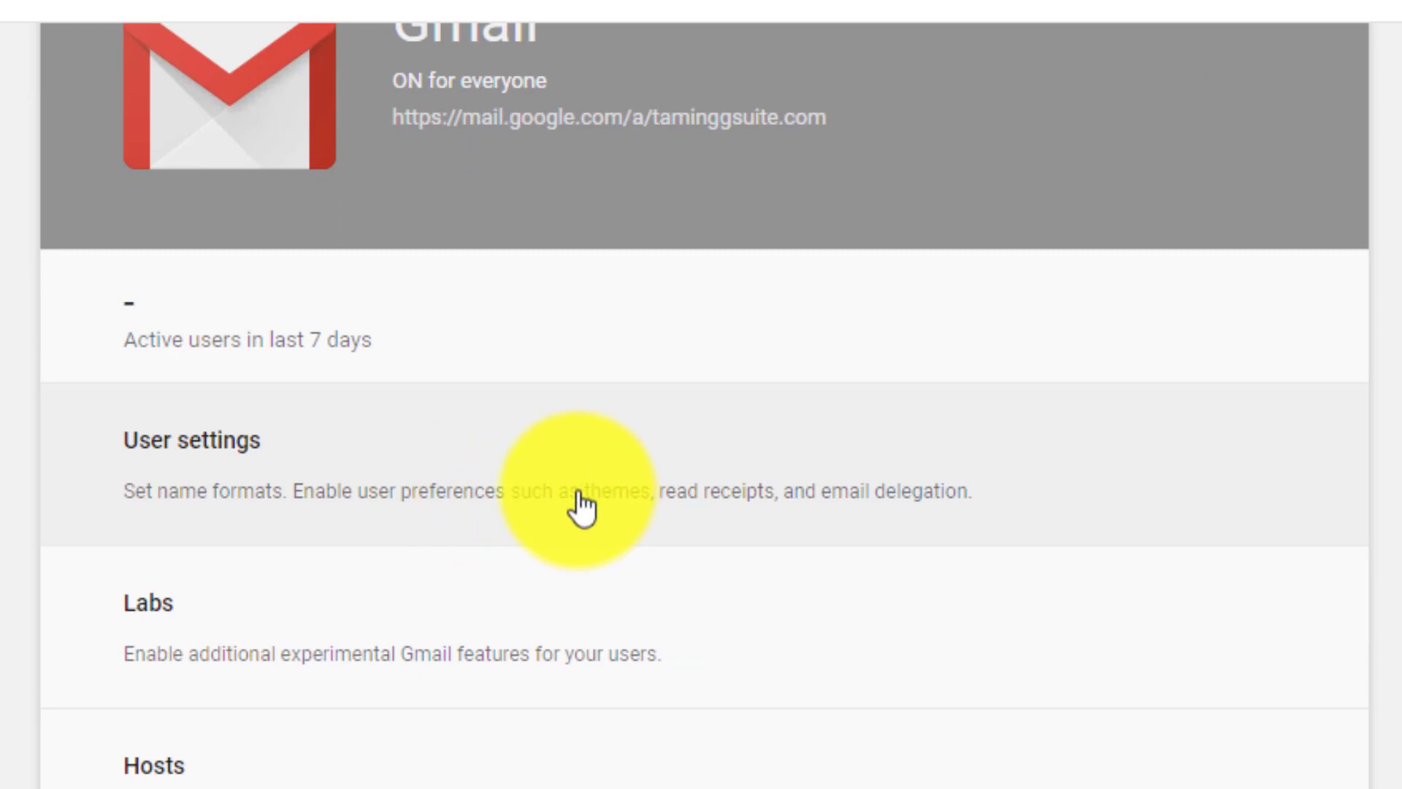
left_click(529, 475)
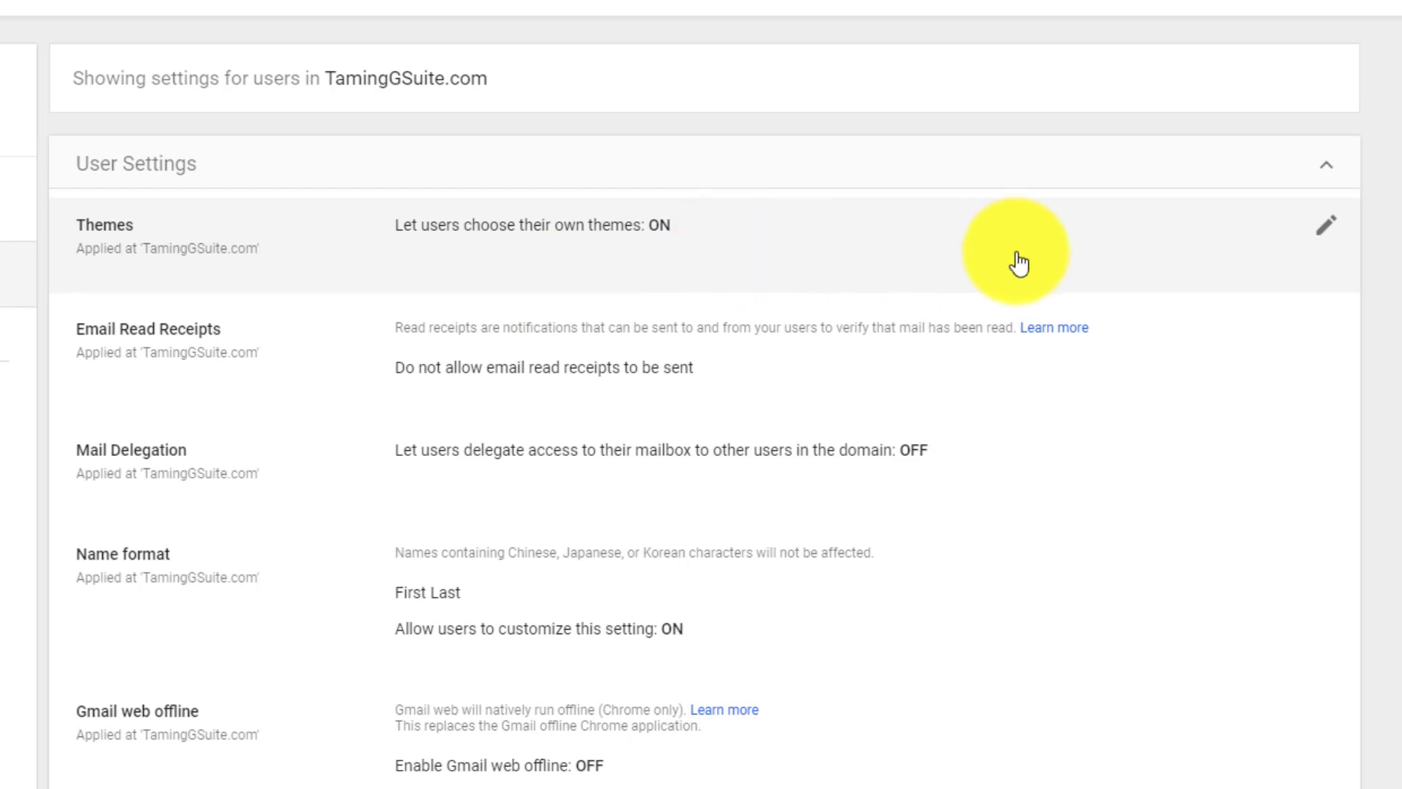
left_click(1326, 224)
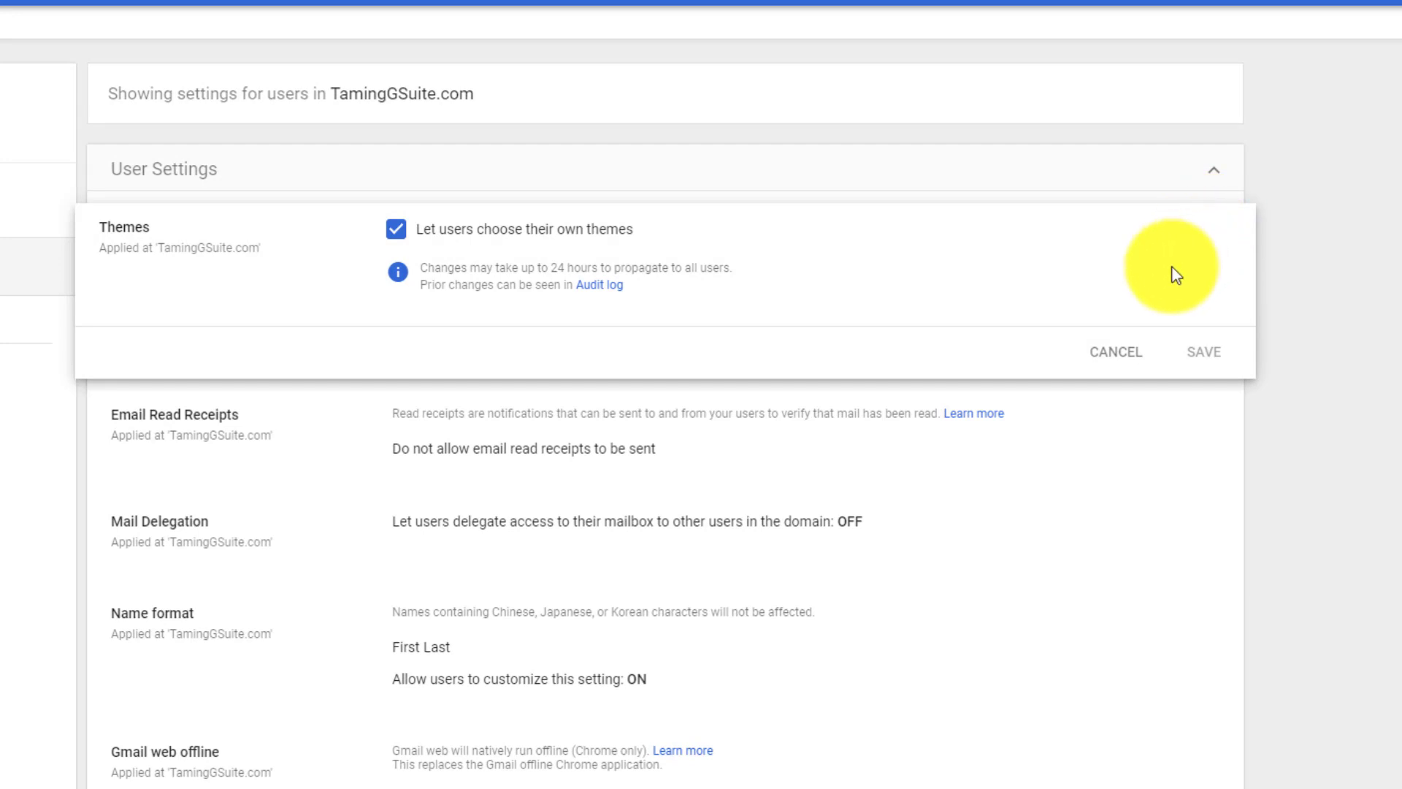
left_click(1109, 349)
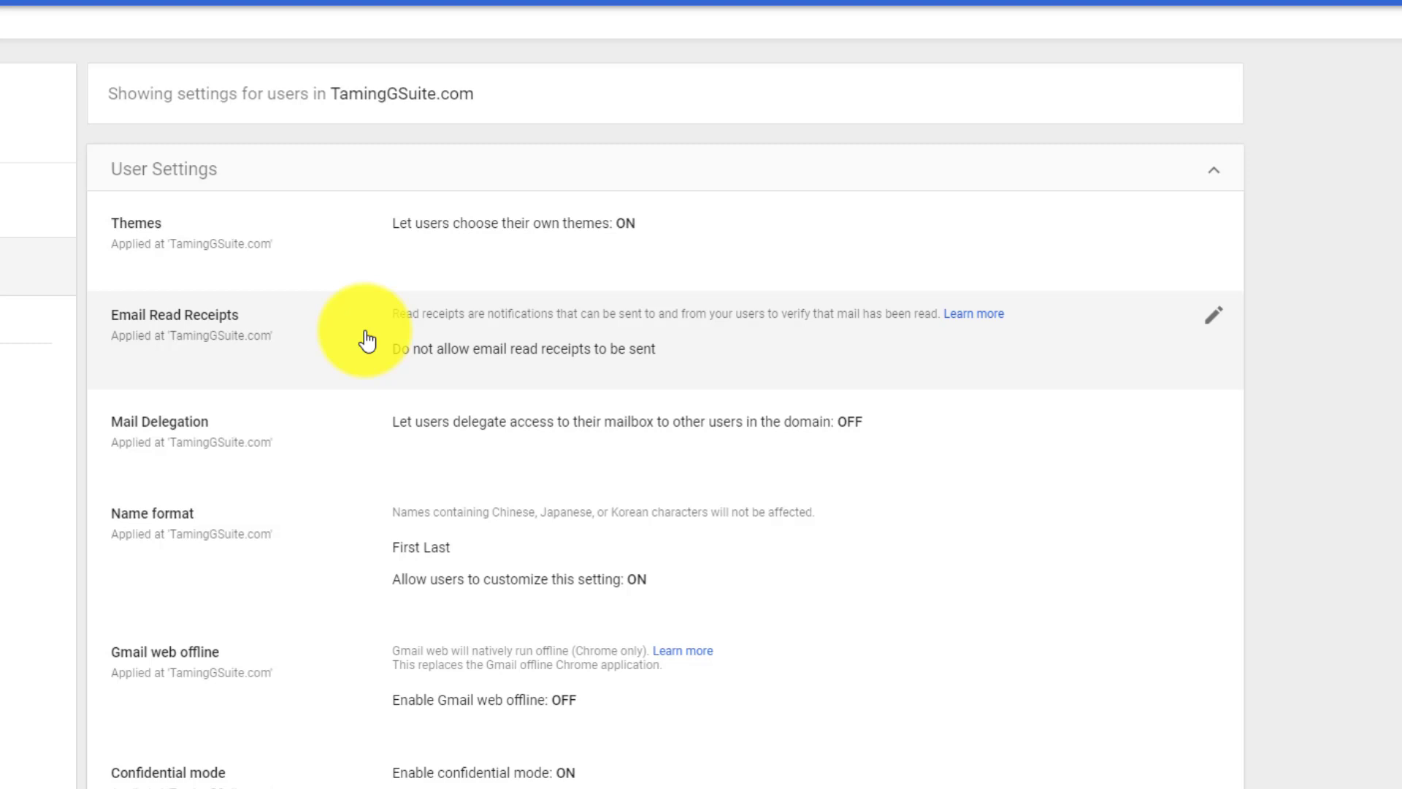
left_click(1213, 318)
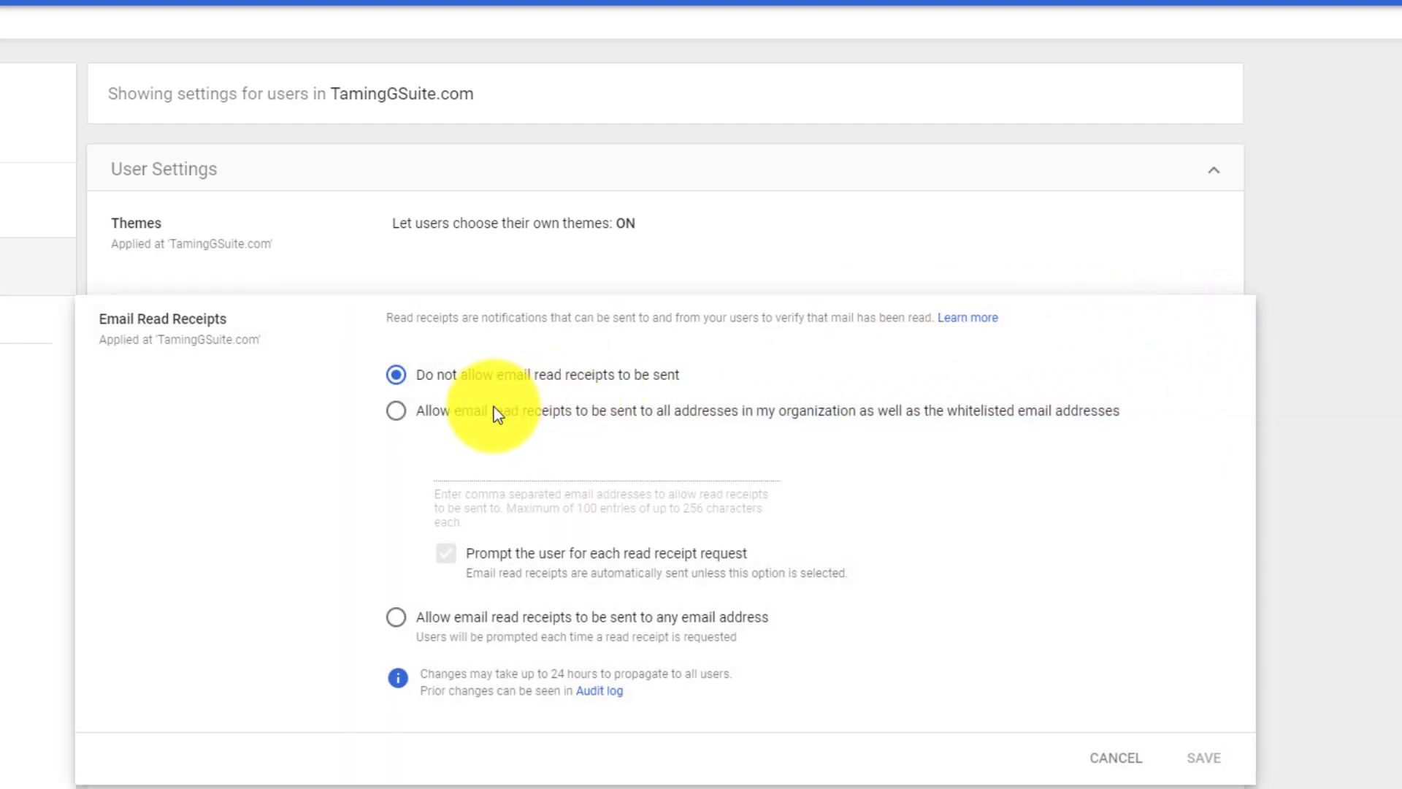
left_click(396, 411)
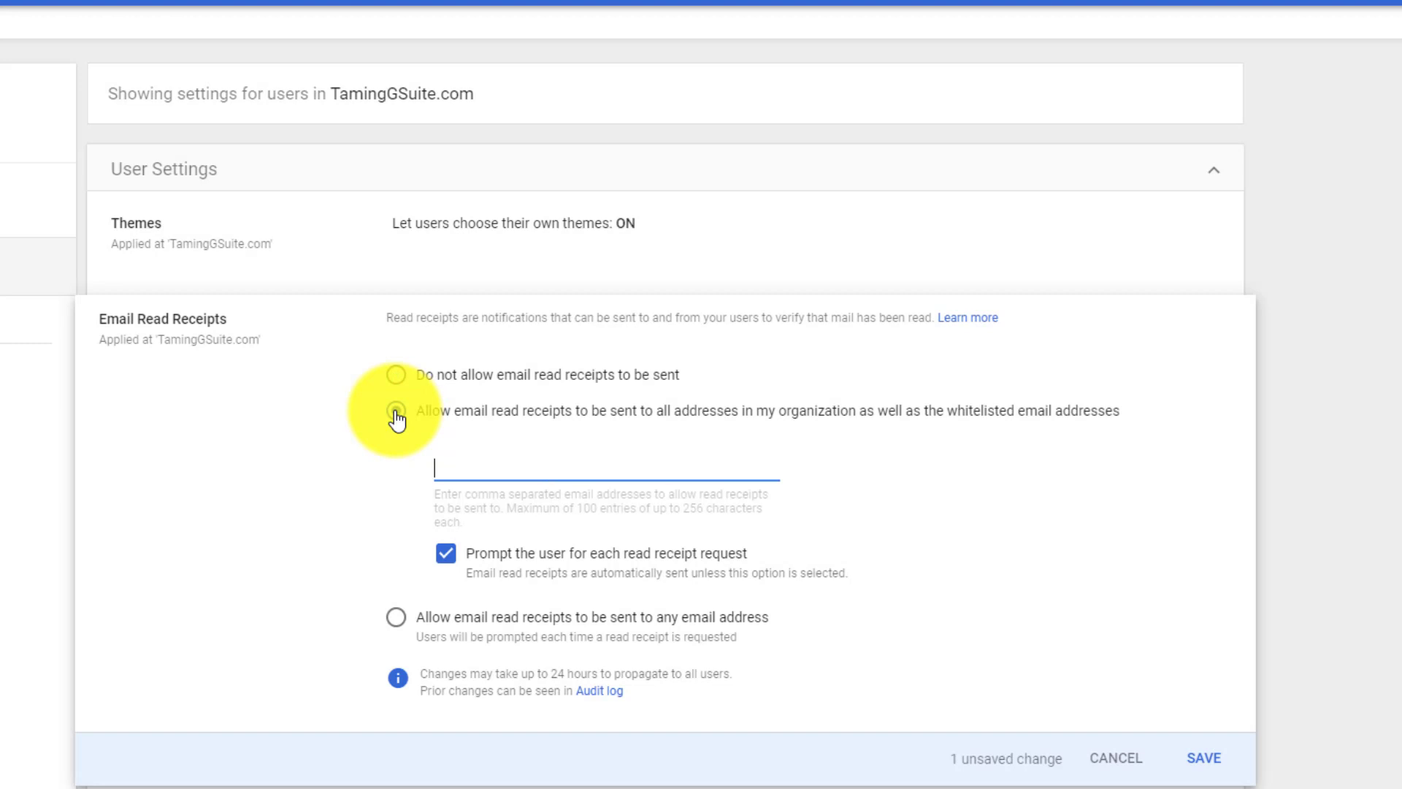
key("Down")
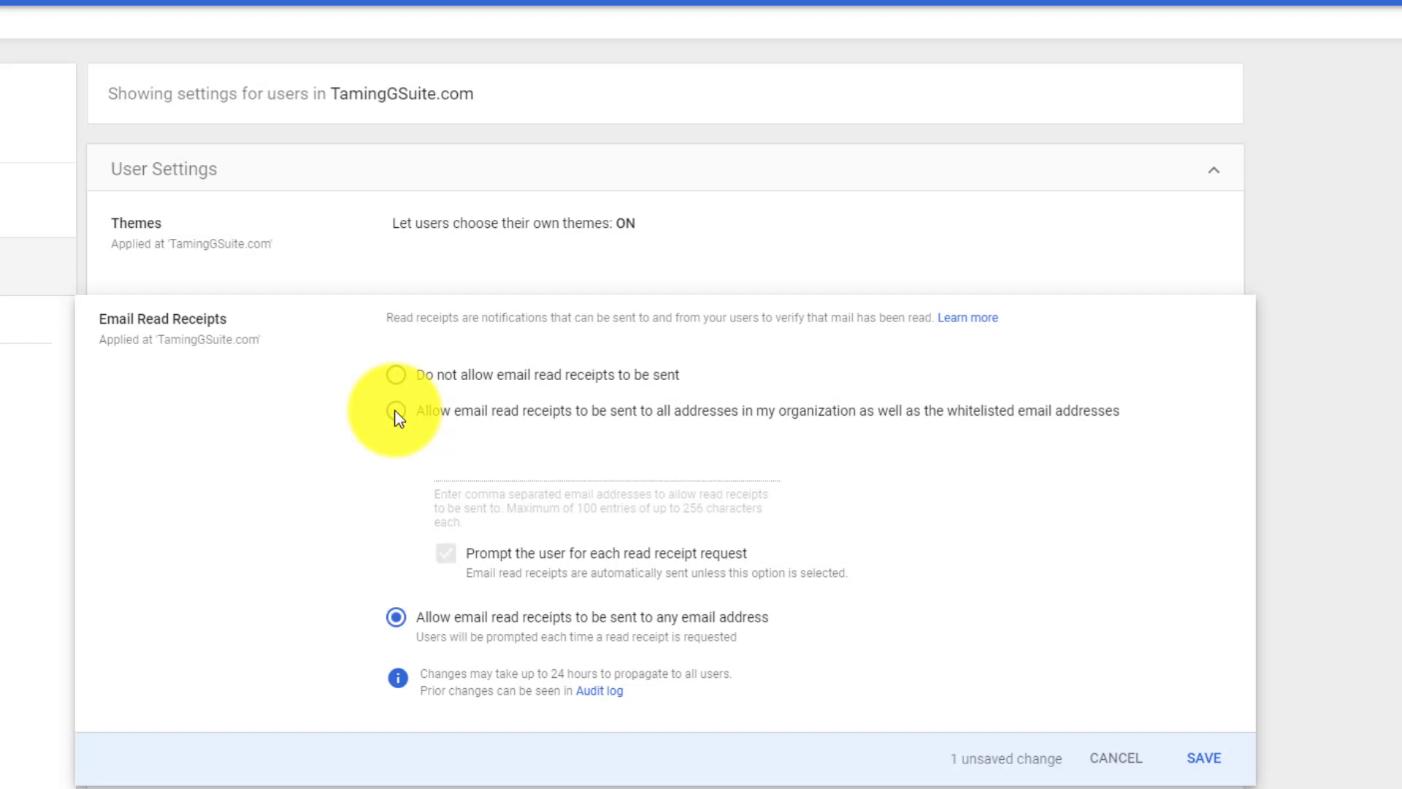
left_click(1125, 761)
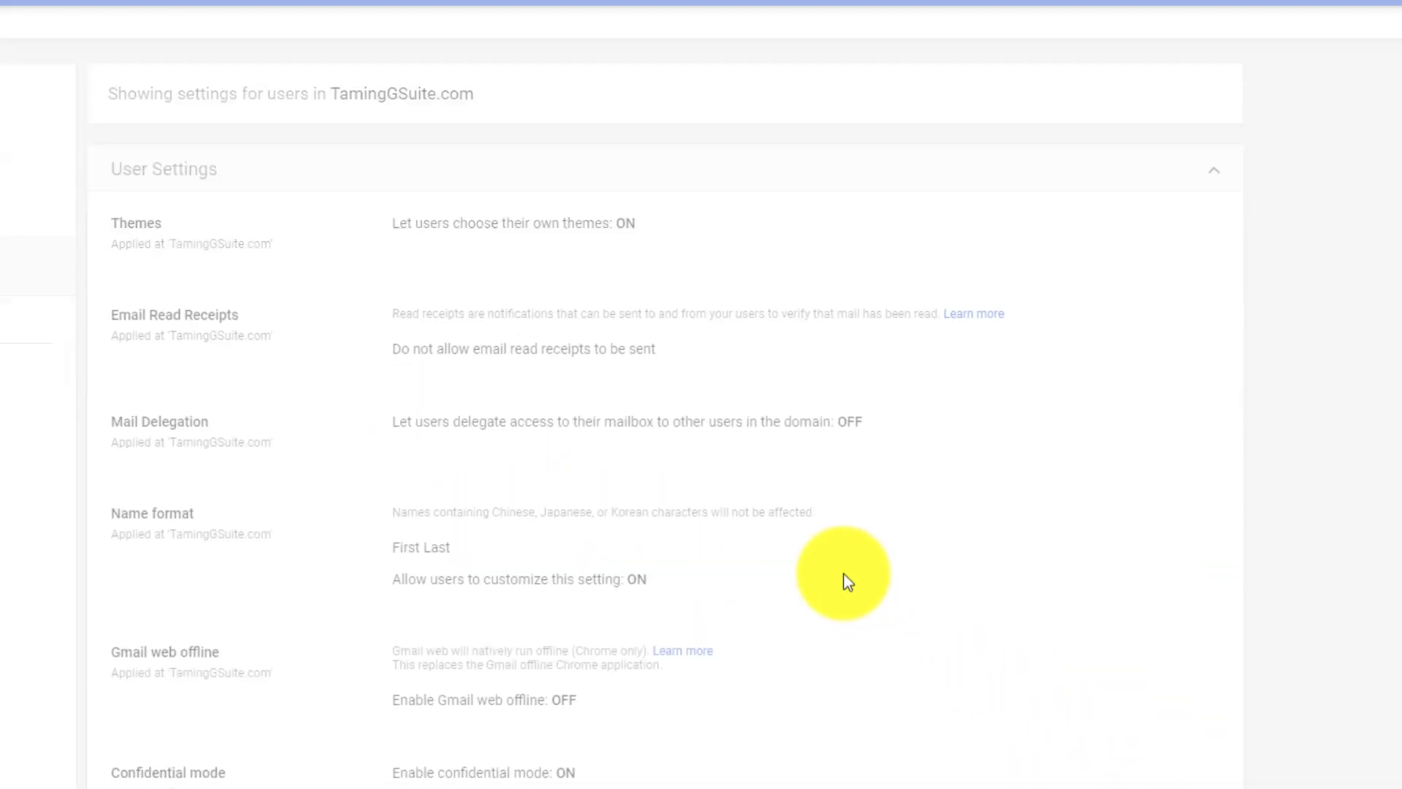
scroll(275, 351, "down", 1)
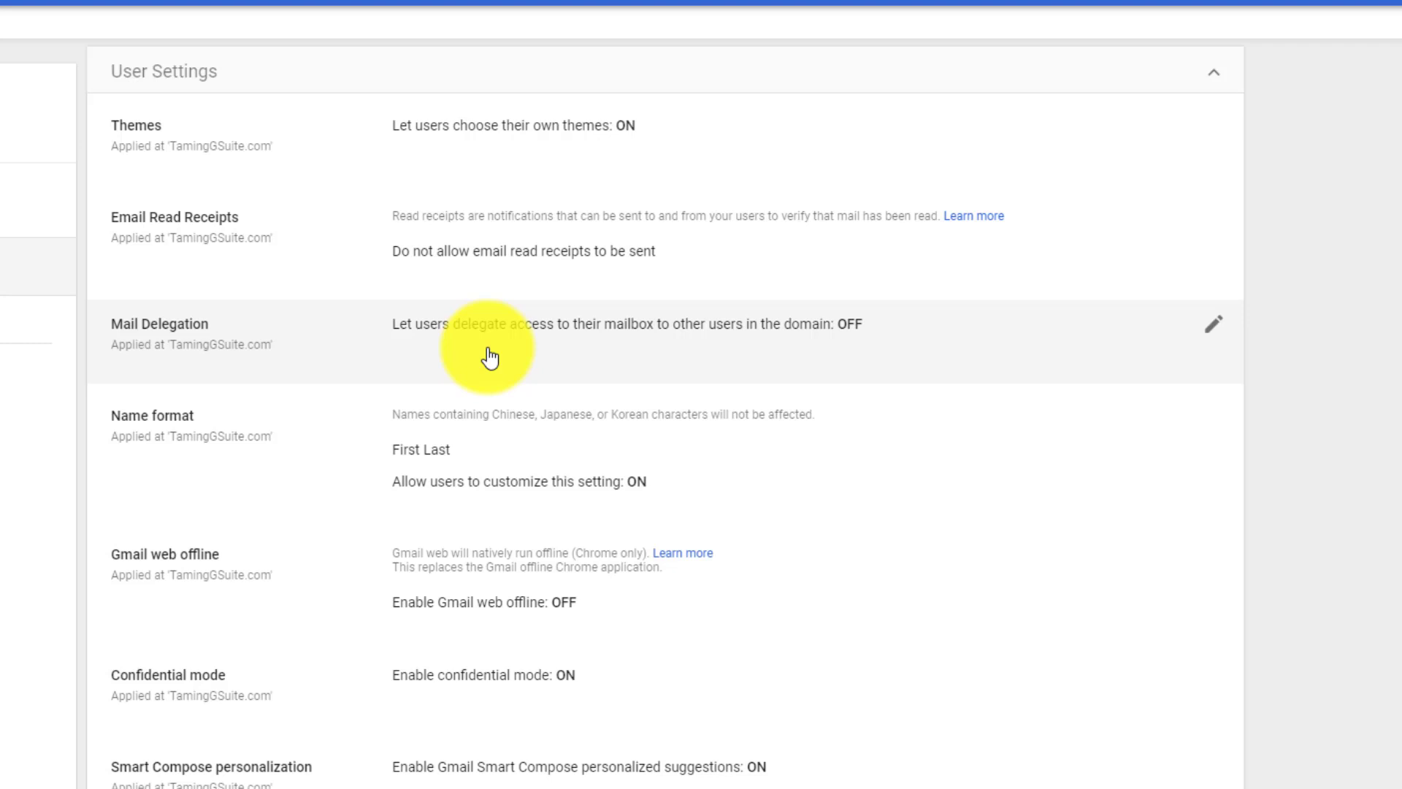
left_click(1211, 326)
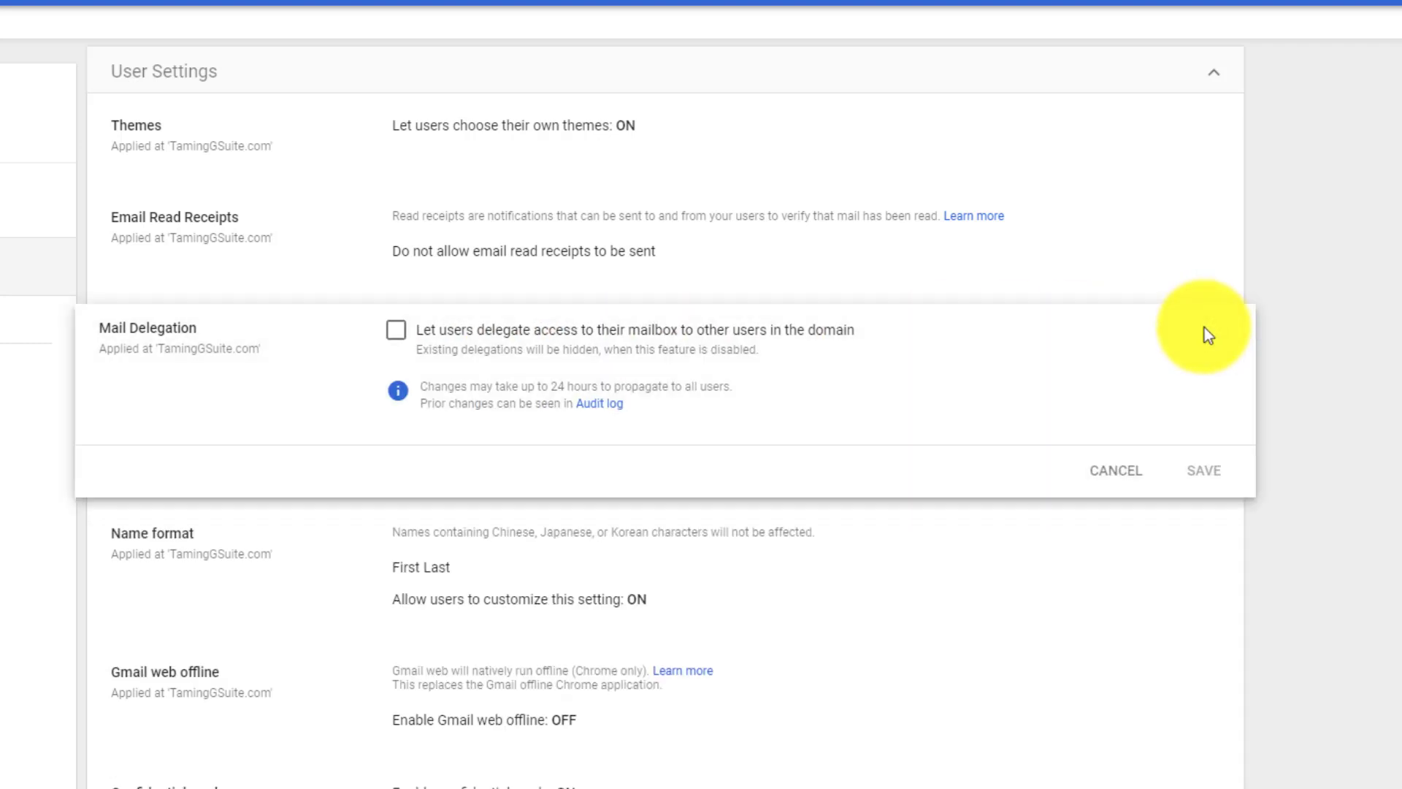
left_click(1135, 473)
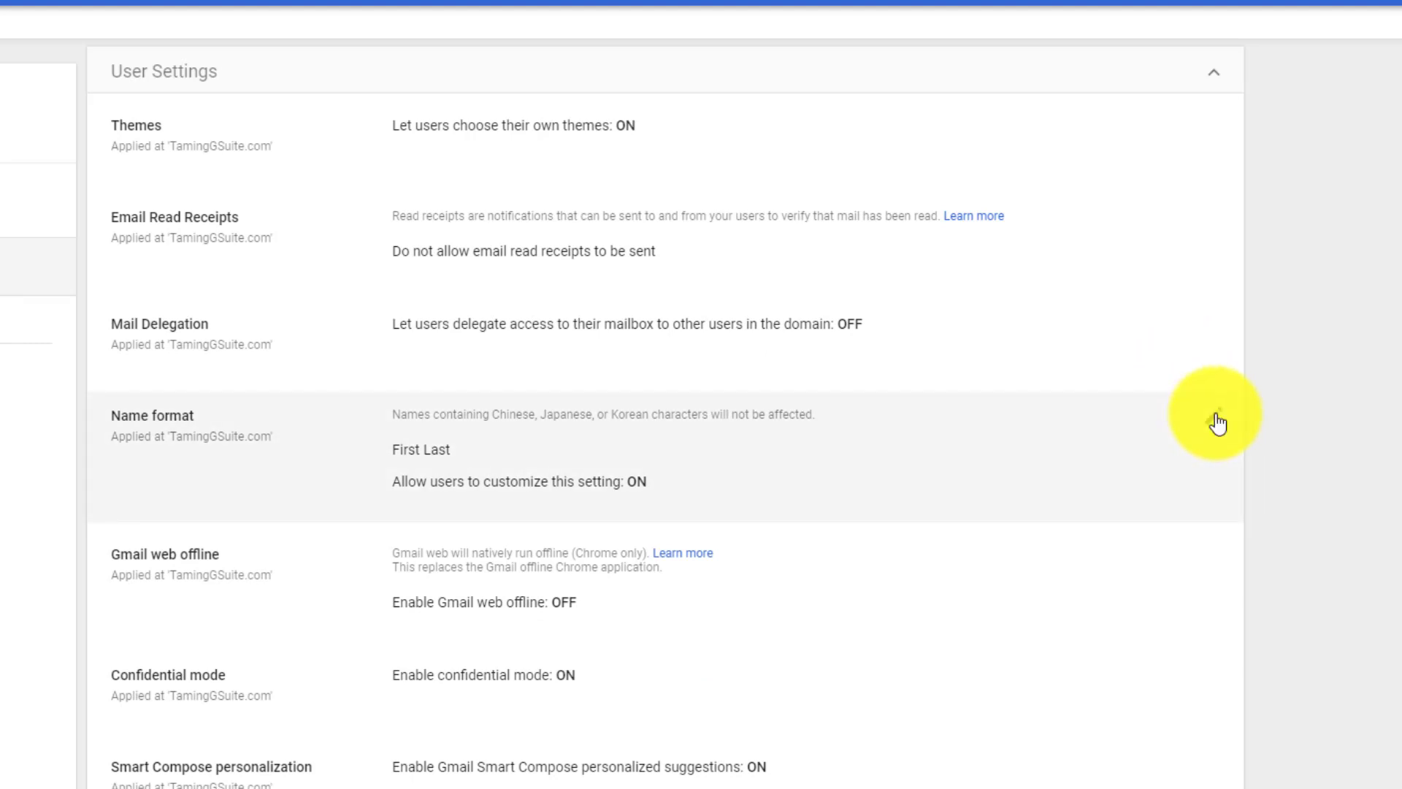
left_click(1217, 422)
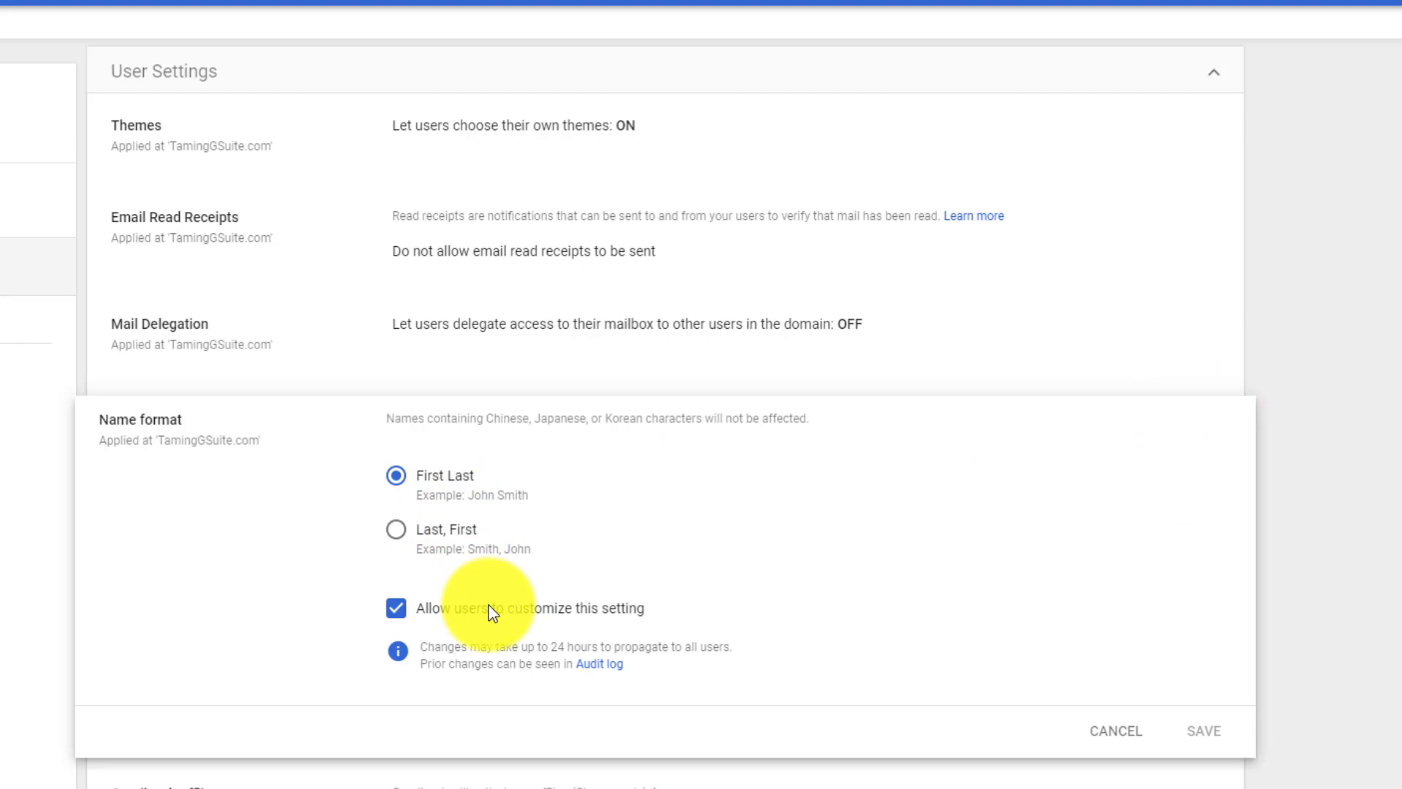
left_click(397, 609)
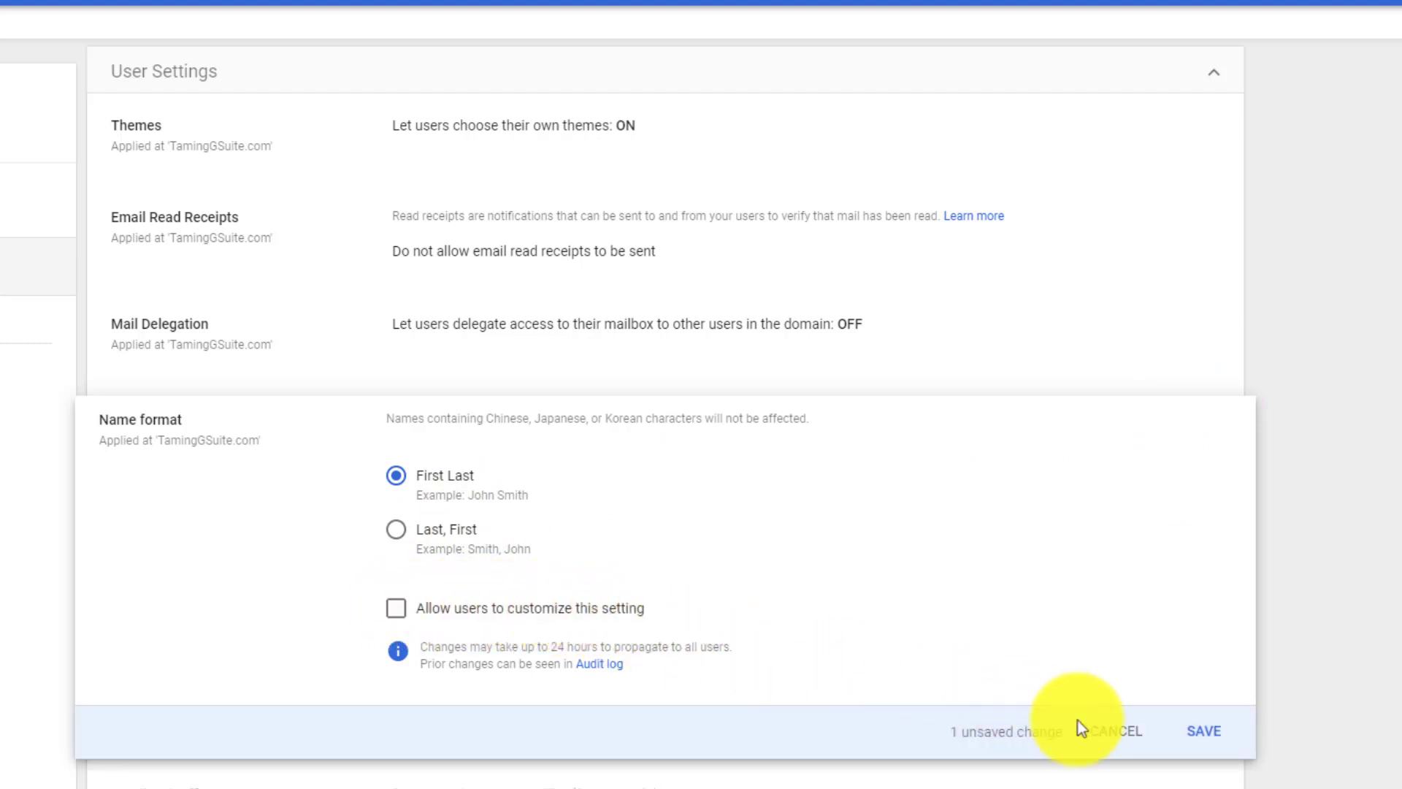
left_click(1116, 731)
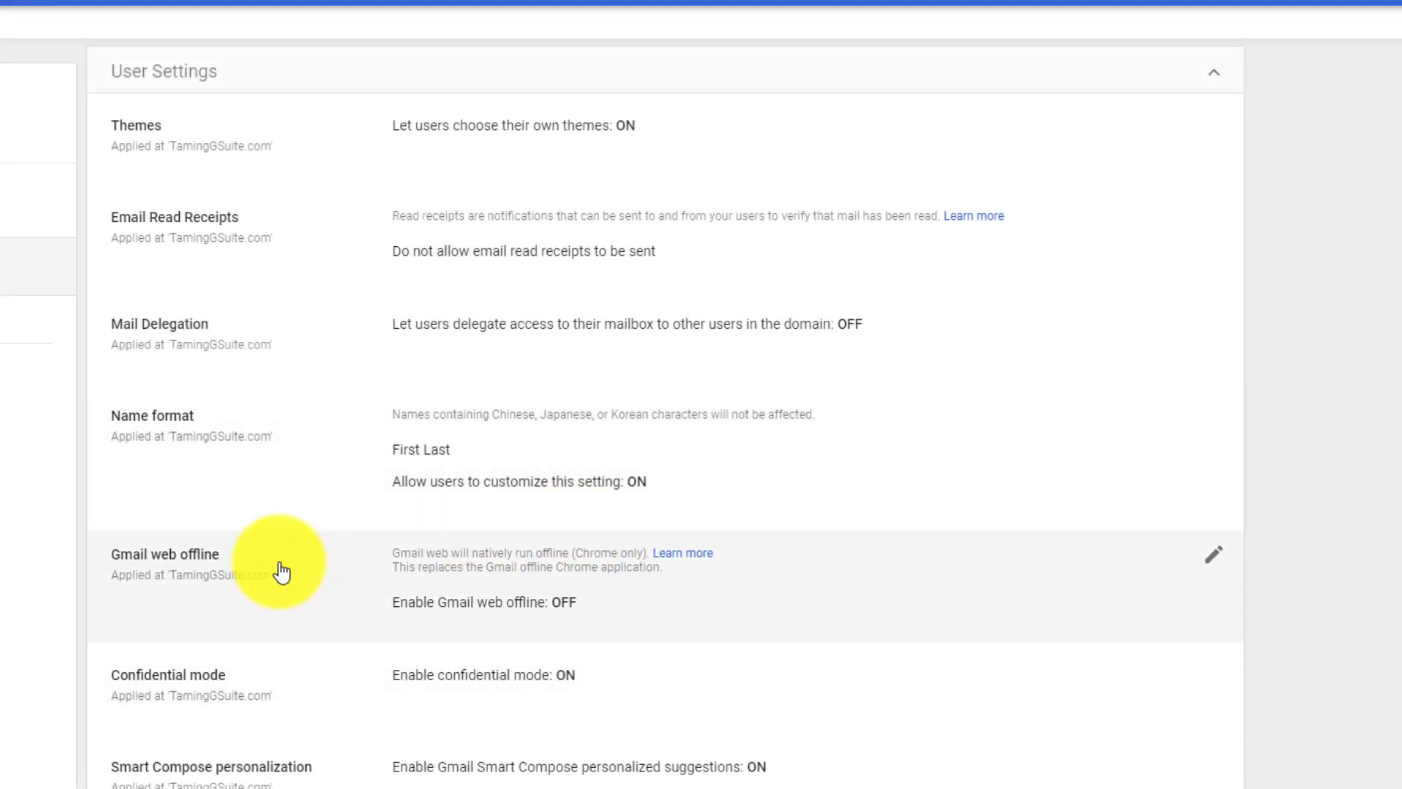
Enable Gmail web offline with forced deletion of offline data on sign-out, and save.
left_click(667, 584)
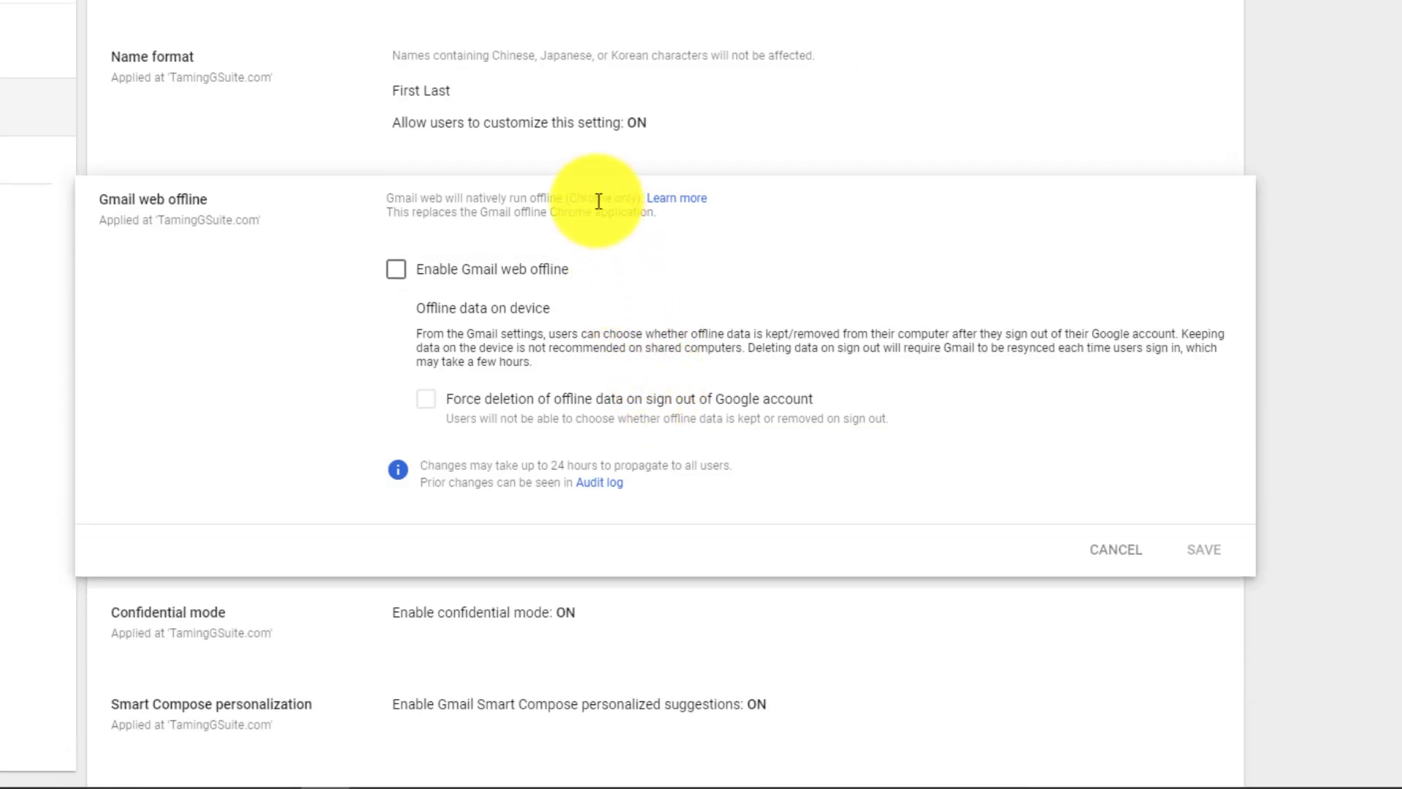
double_click(597, 198)
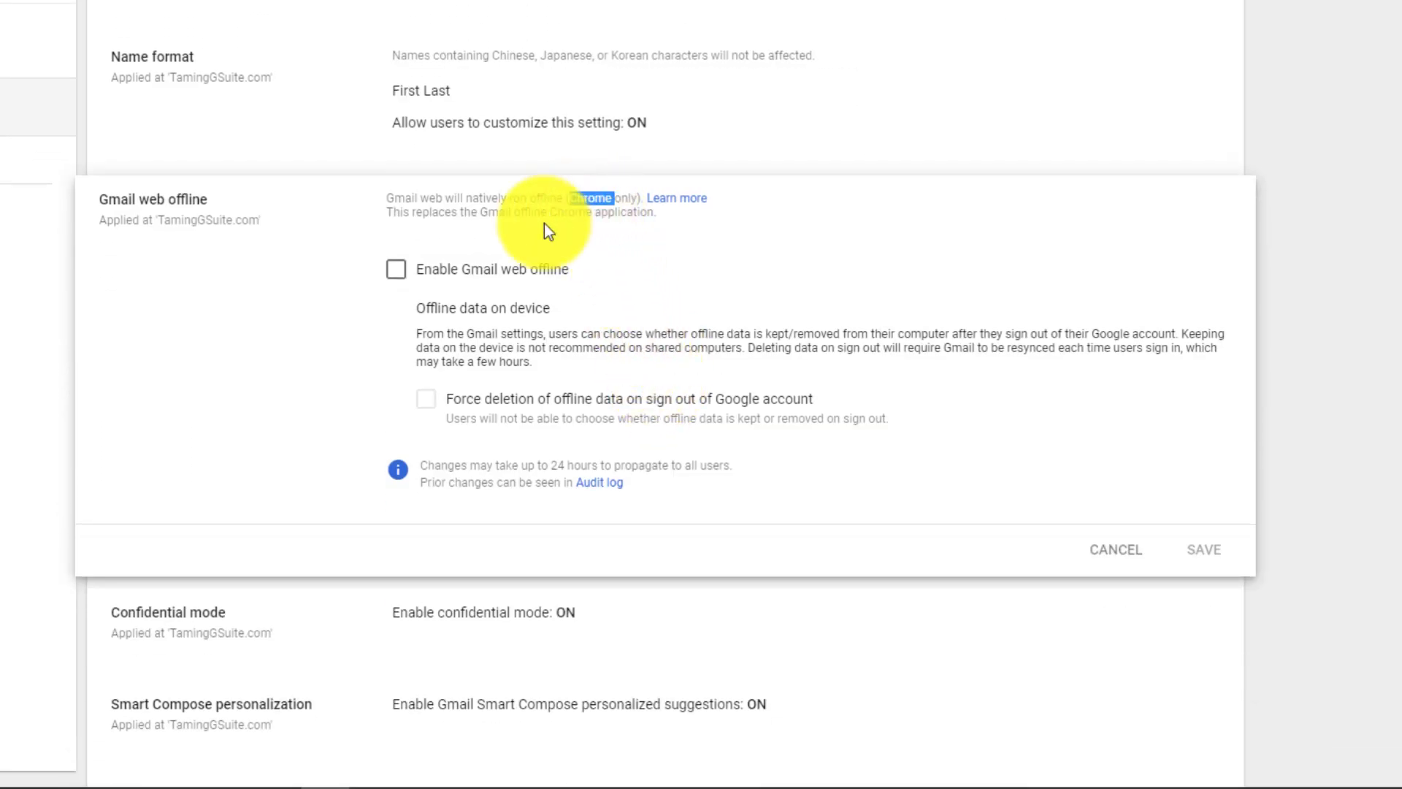
left_click(457, 267)
left_click(398, 271)
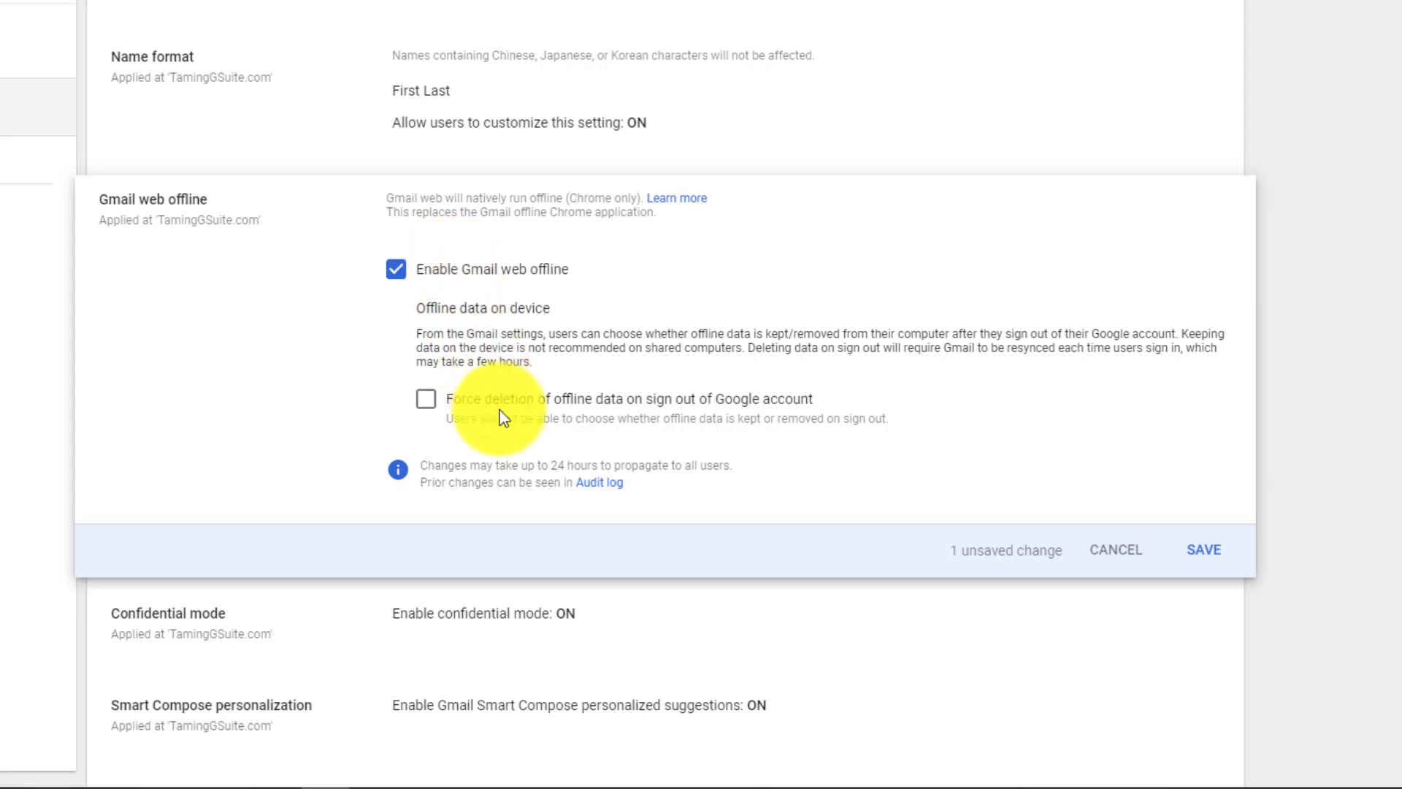
left_click(427, 401)
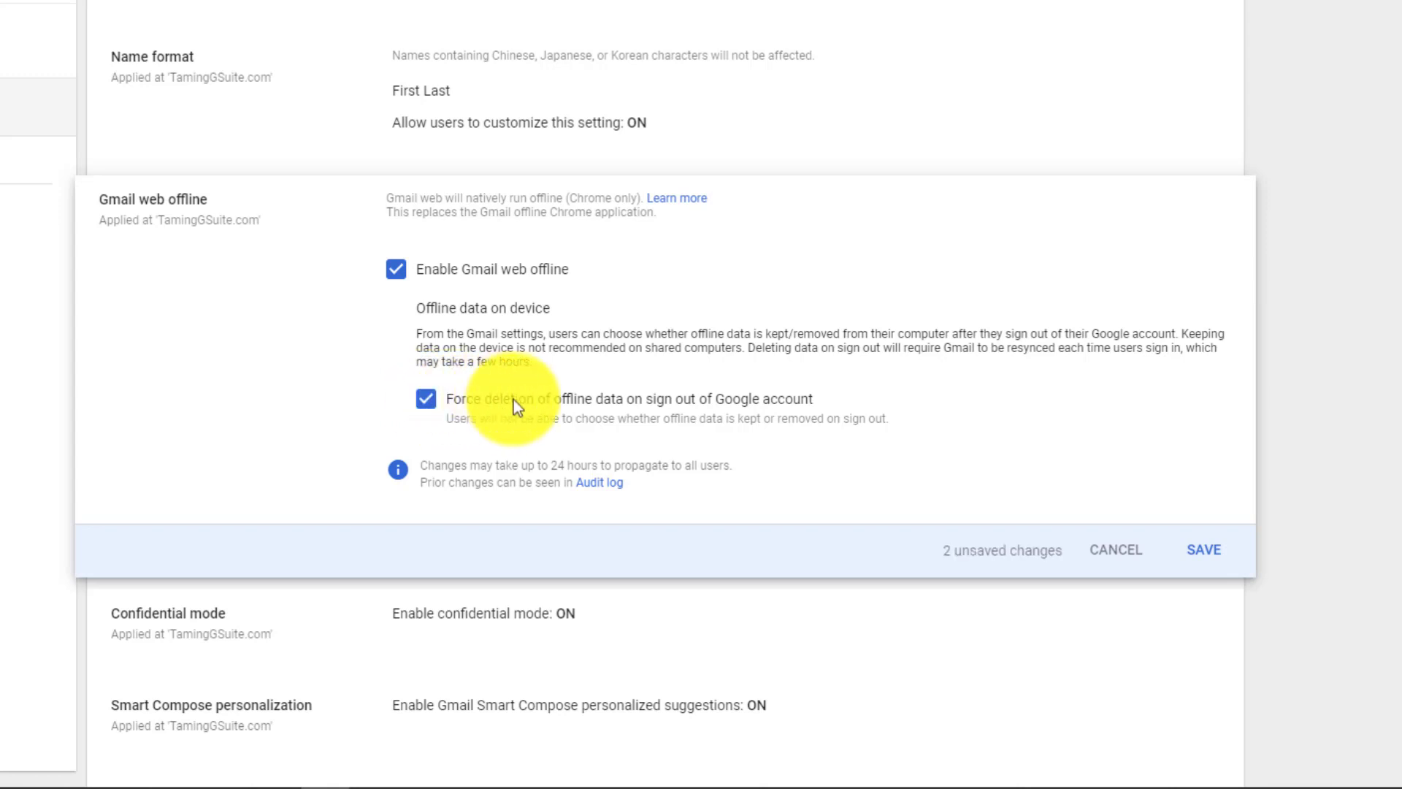
left_click_drag(536, 400, 759, 401)
left_click_drag(506, 334, 1072, 333)
left_click(1071, 333)
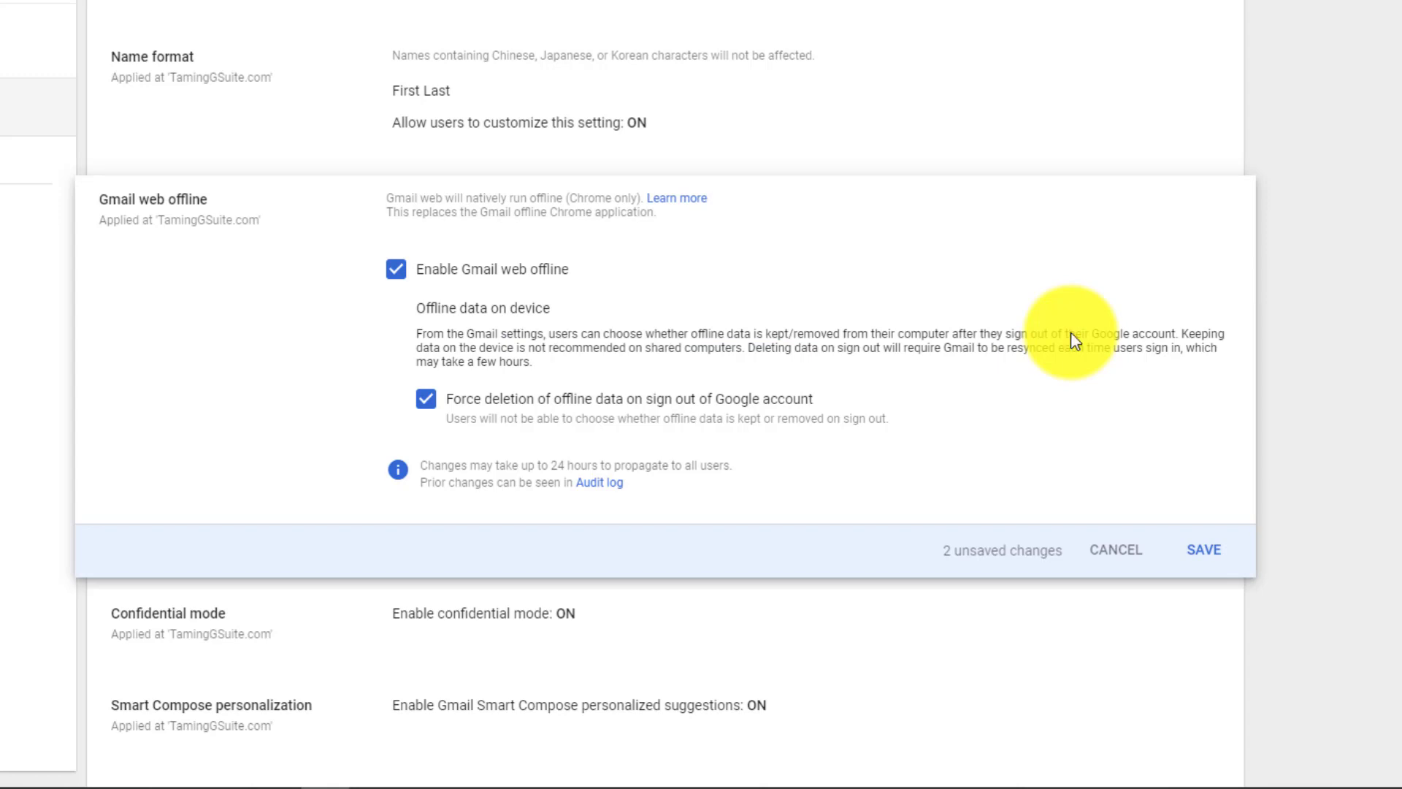
left_click_drag(517, 419, 848, 420)
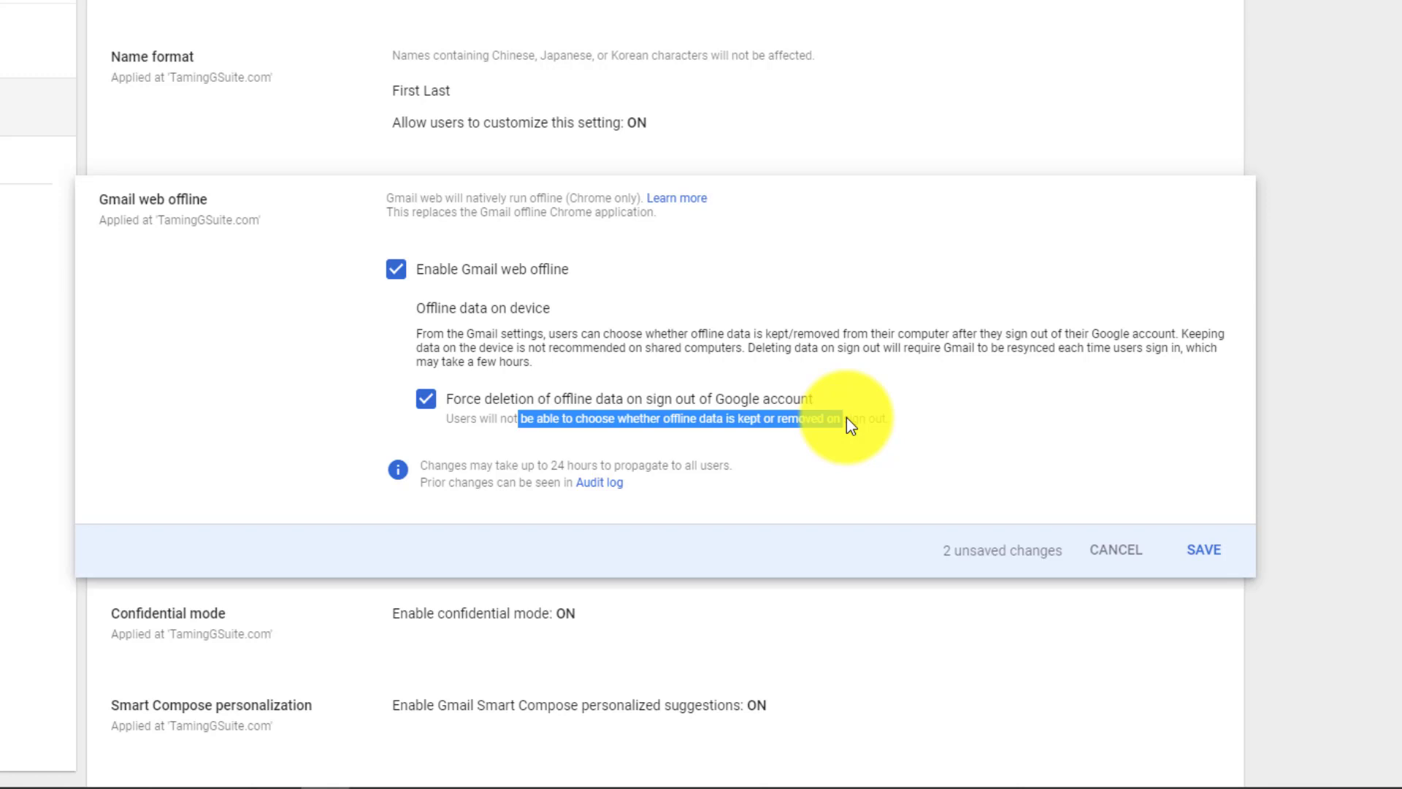
left_click(522, 347)
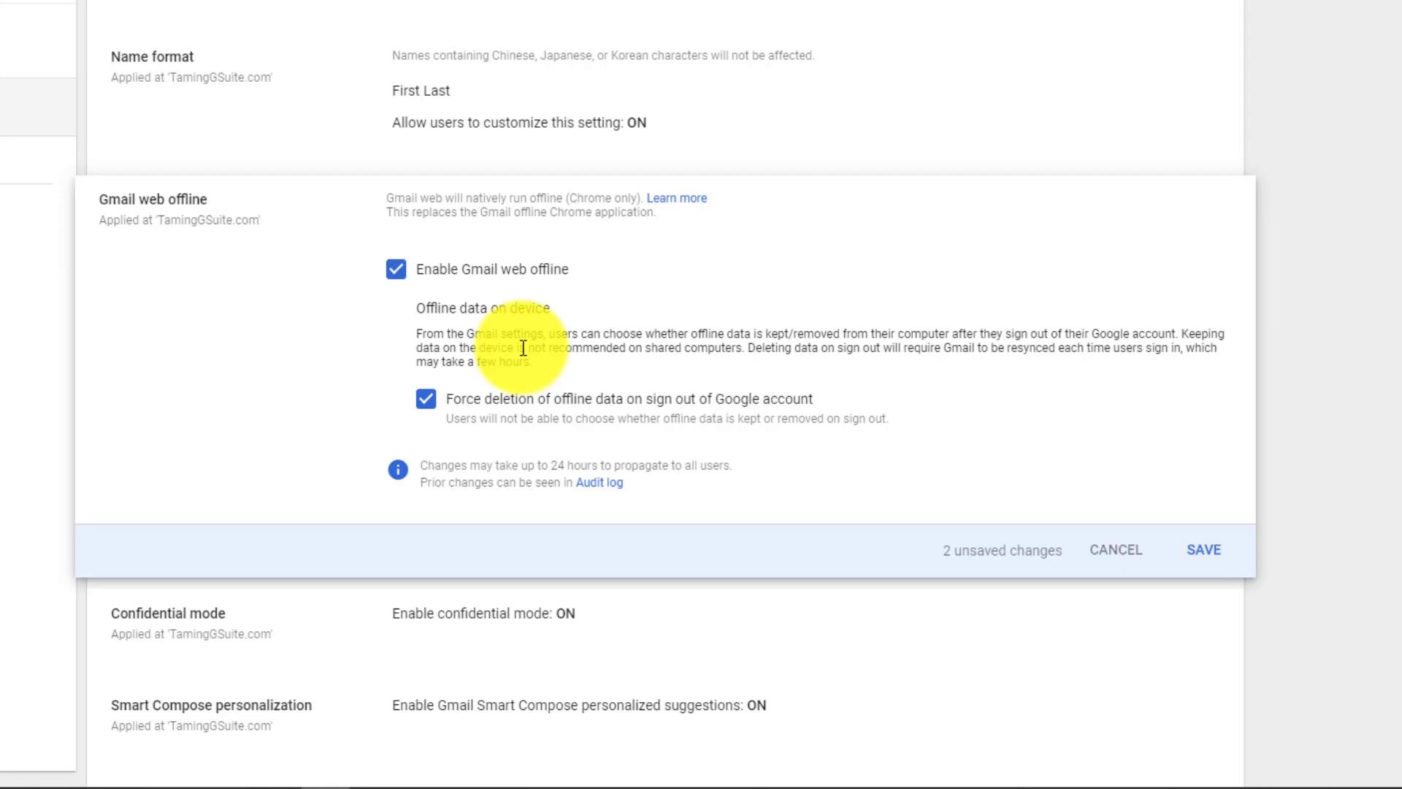
scroll(713, 212, "down", 1)
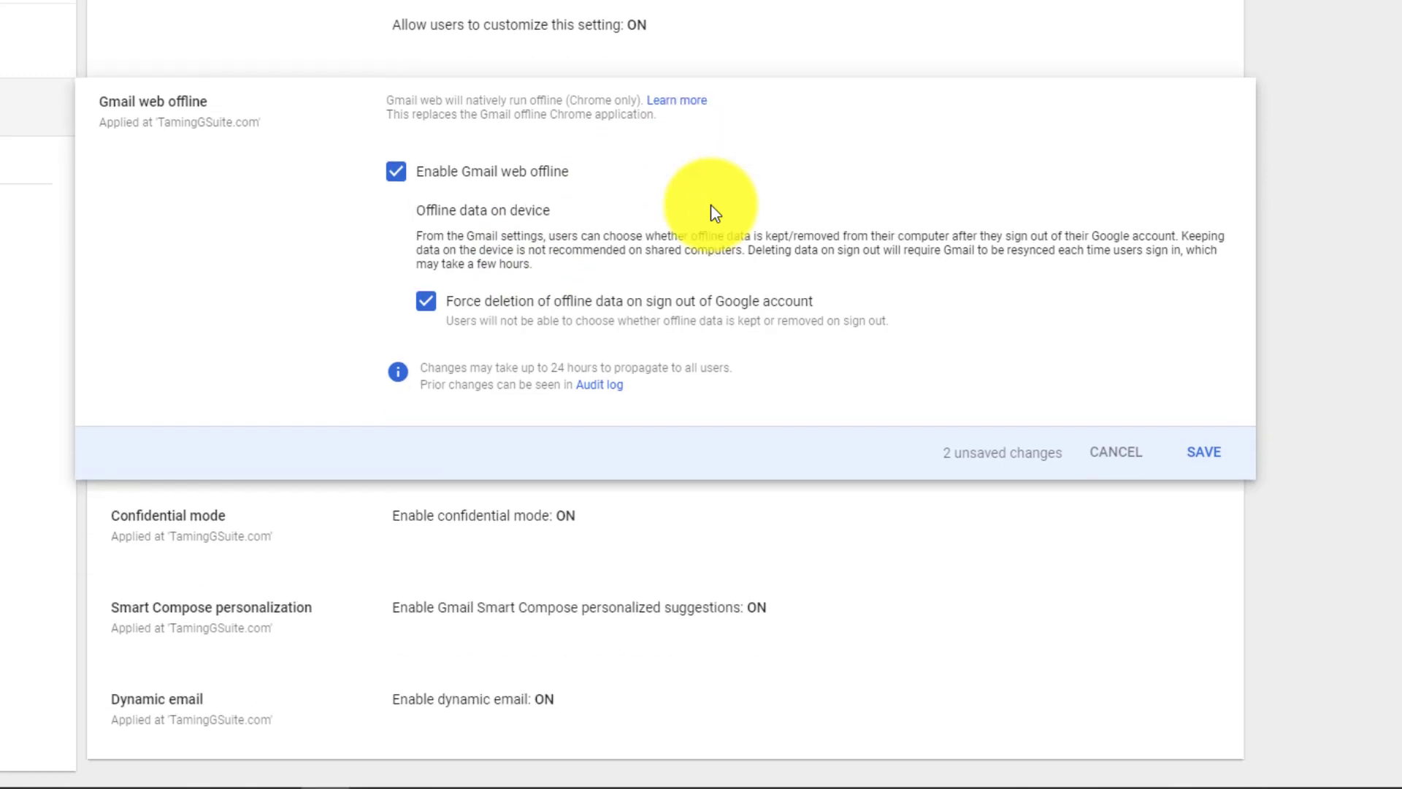
left_click(1203, 453)
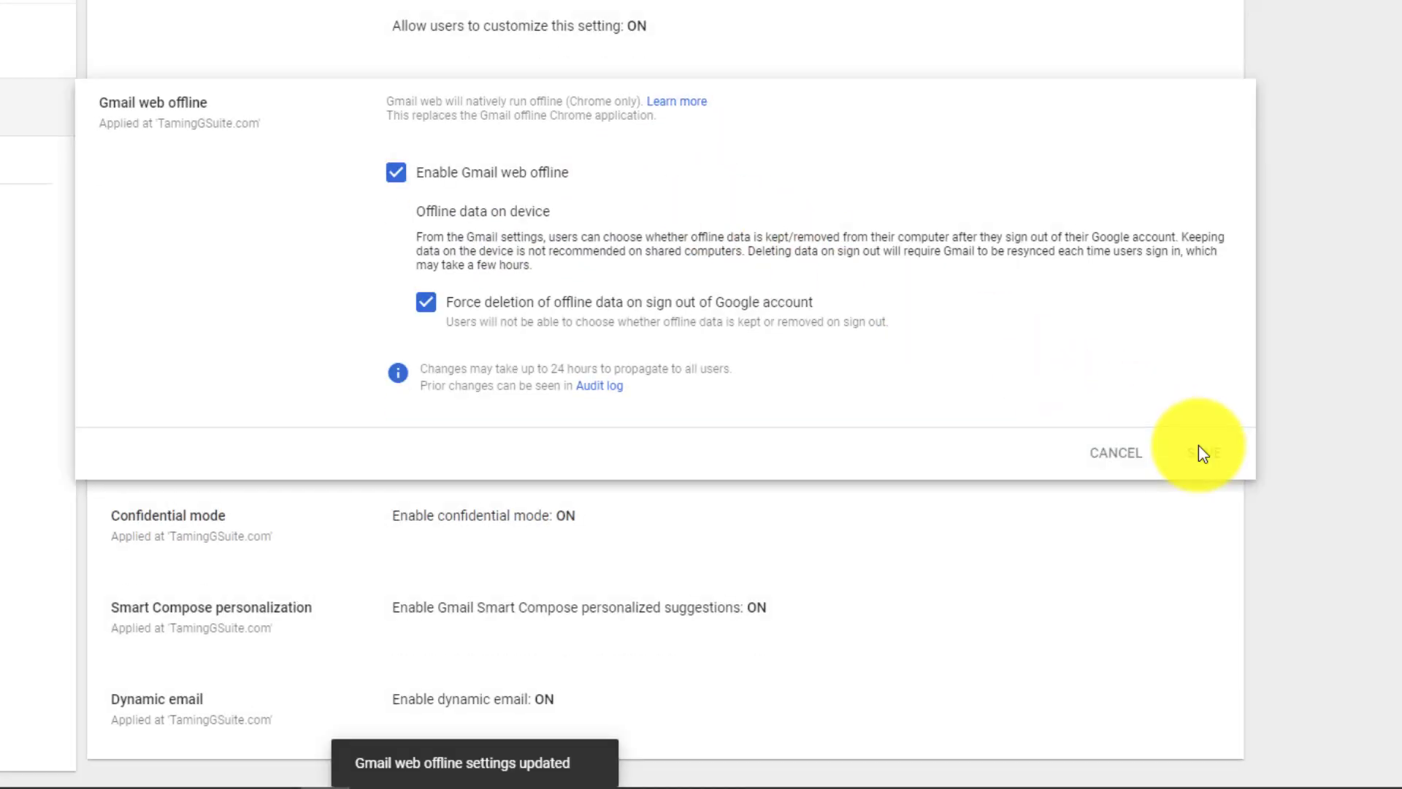
Confirm Confidential mode is on, then bring up the Smart Compose personalization setting.
left_click(498, 525)
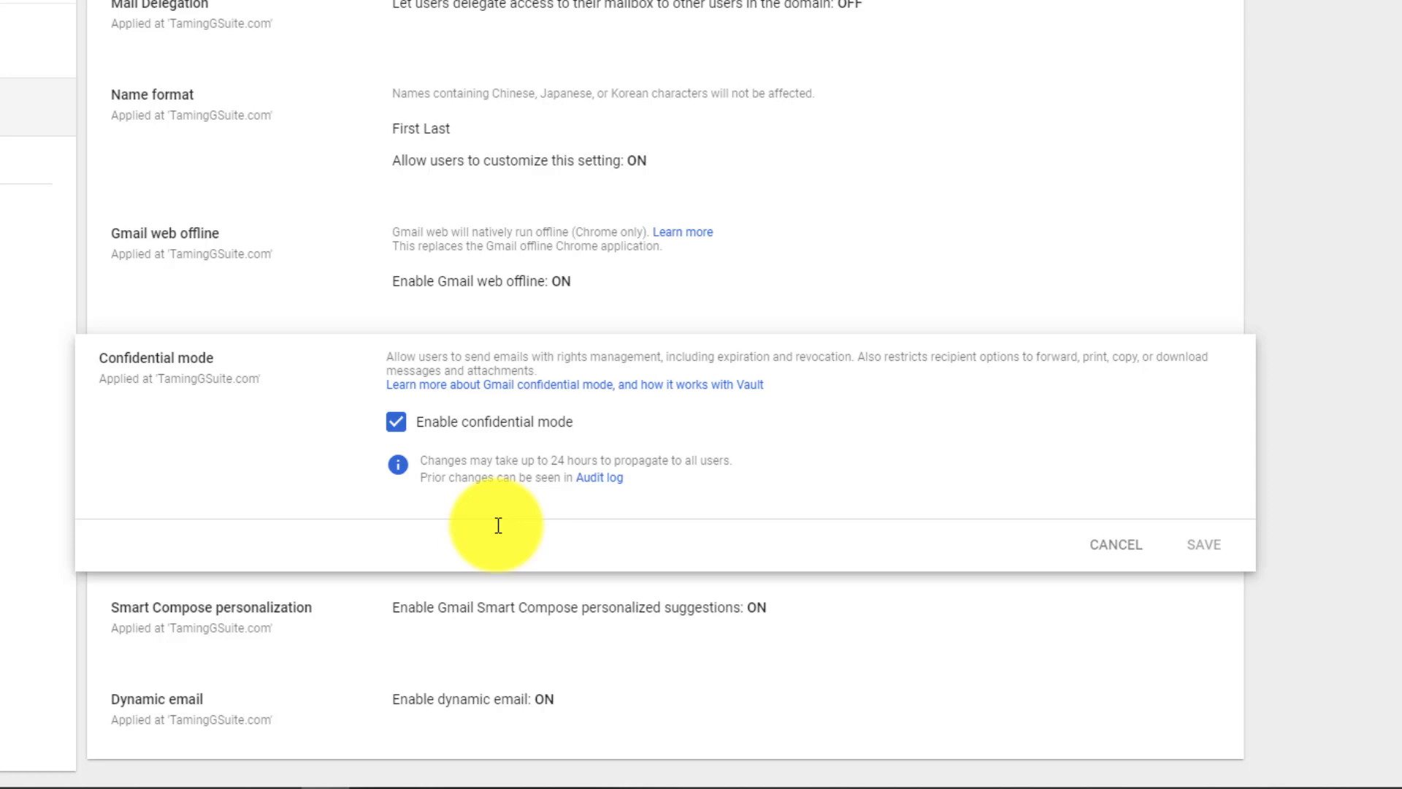
left_click(1115, 544)
left_click(352, 544)
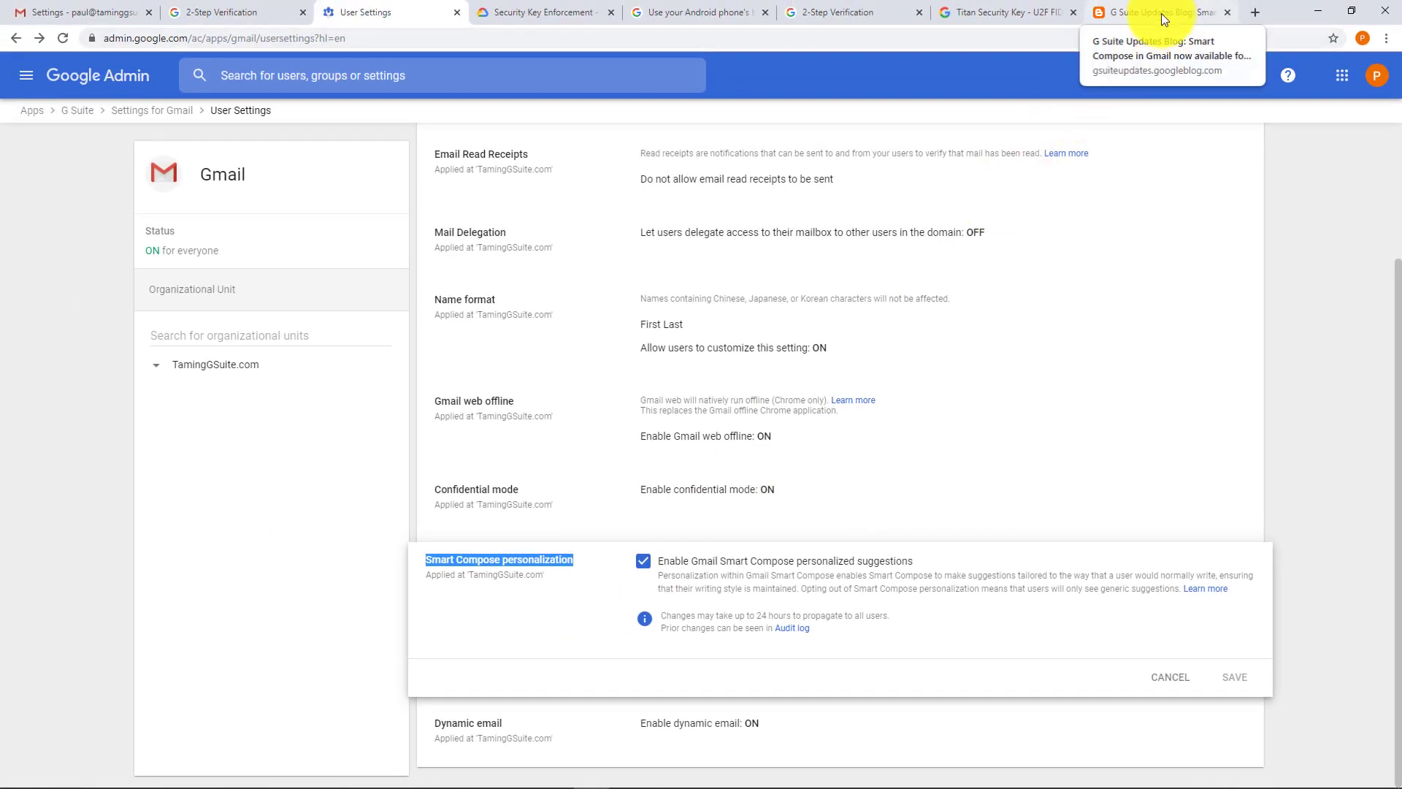
View the Smart Compose announcement post on the G Suite Updates Blog.
left_click(1161, 13)
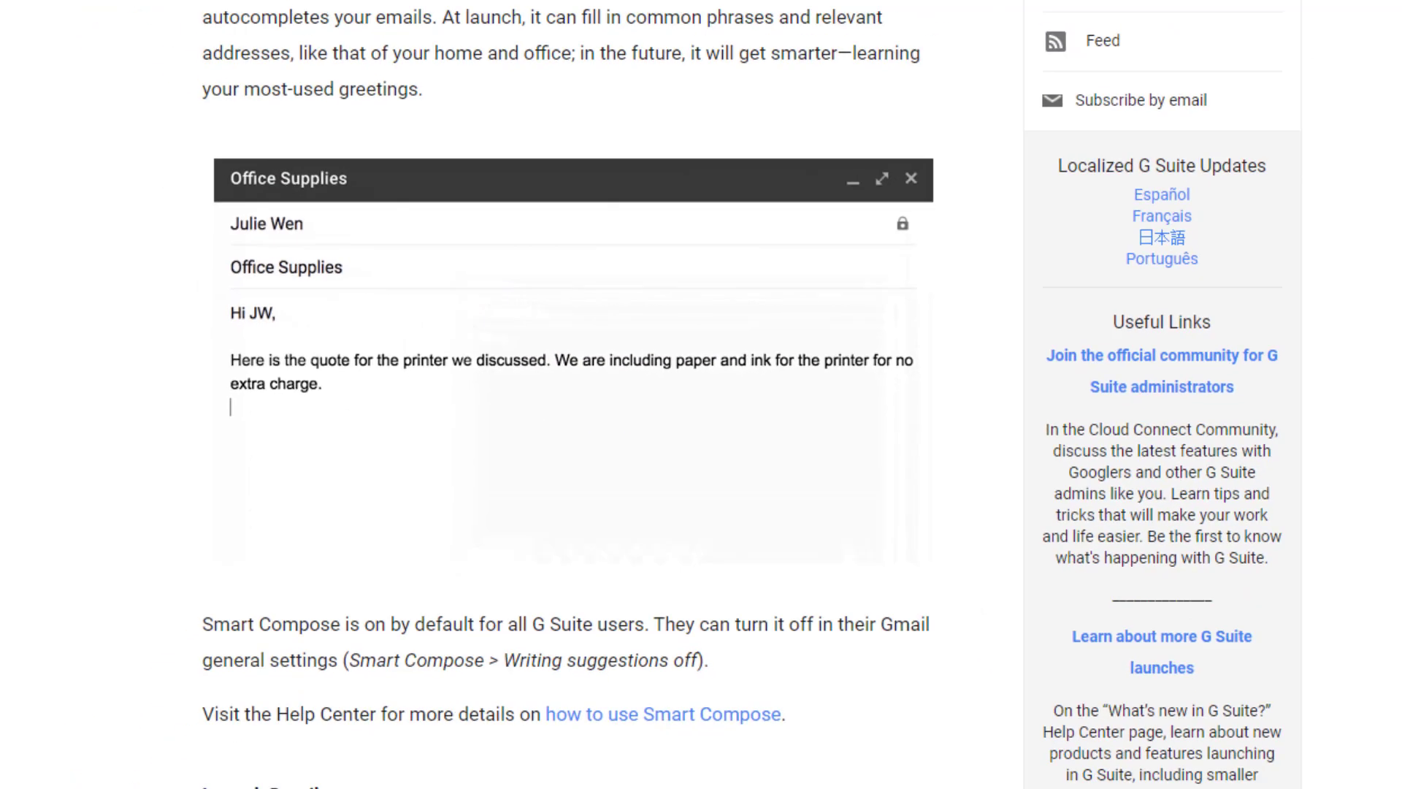
Back in Gmail User Settings, open the Dynamic email setting showing it enabled.
left_click(387, 11)
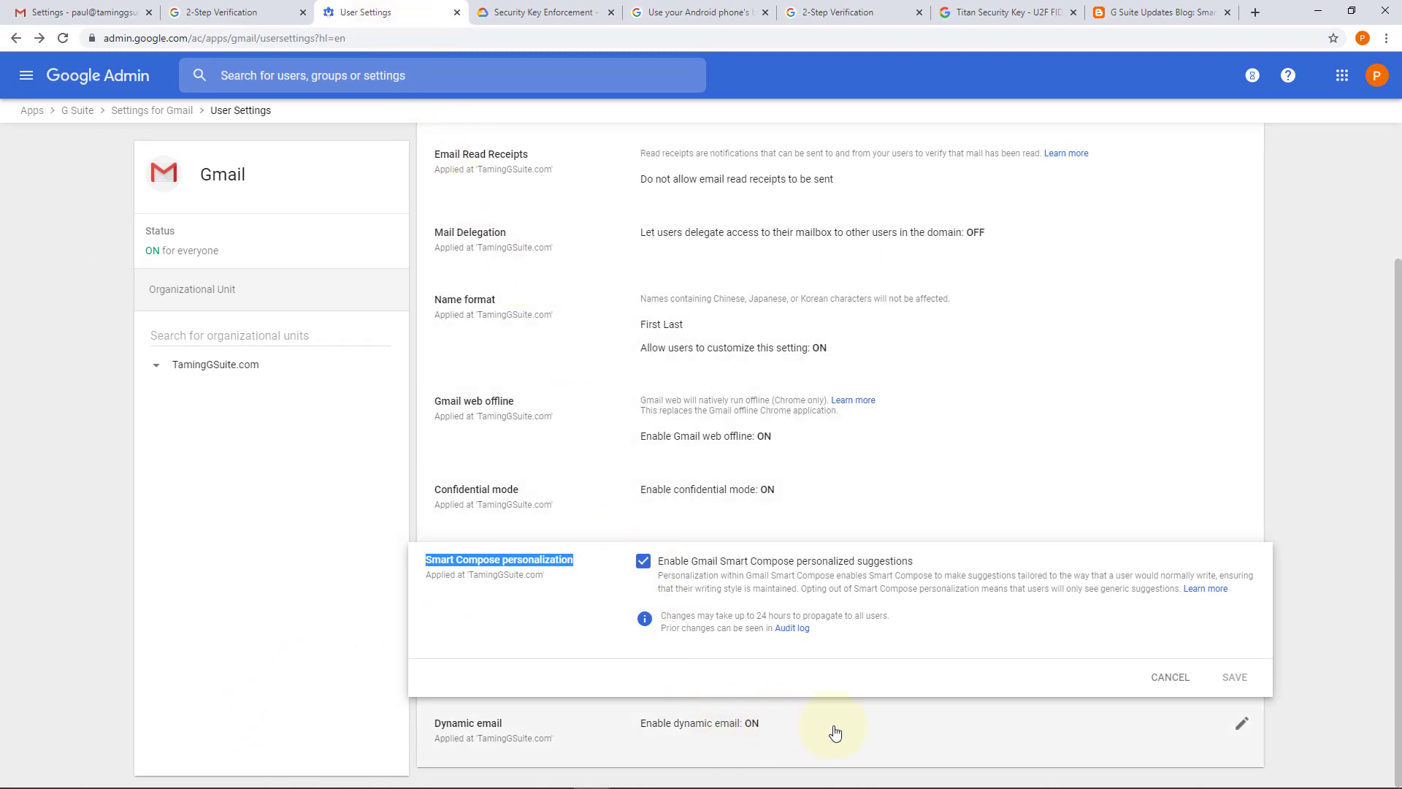
left_click(835, 732)
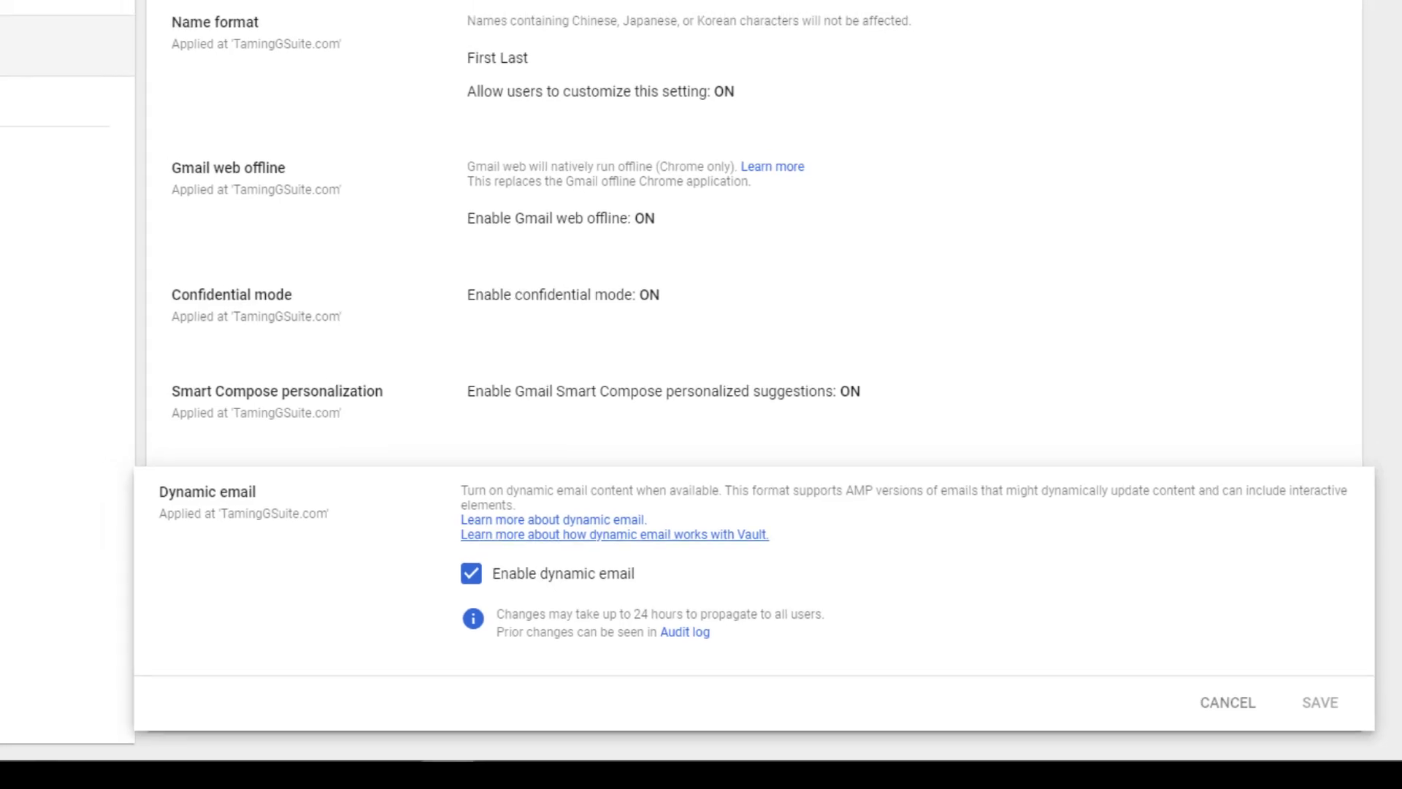
Read through the Gmail Help dynamic email article's uses and on/off steps.
left_click(468, 12)
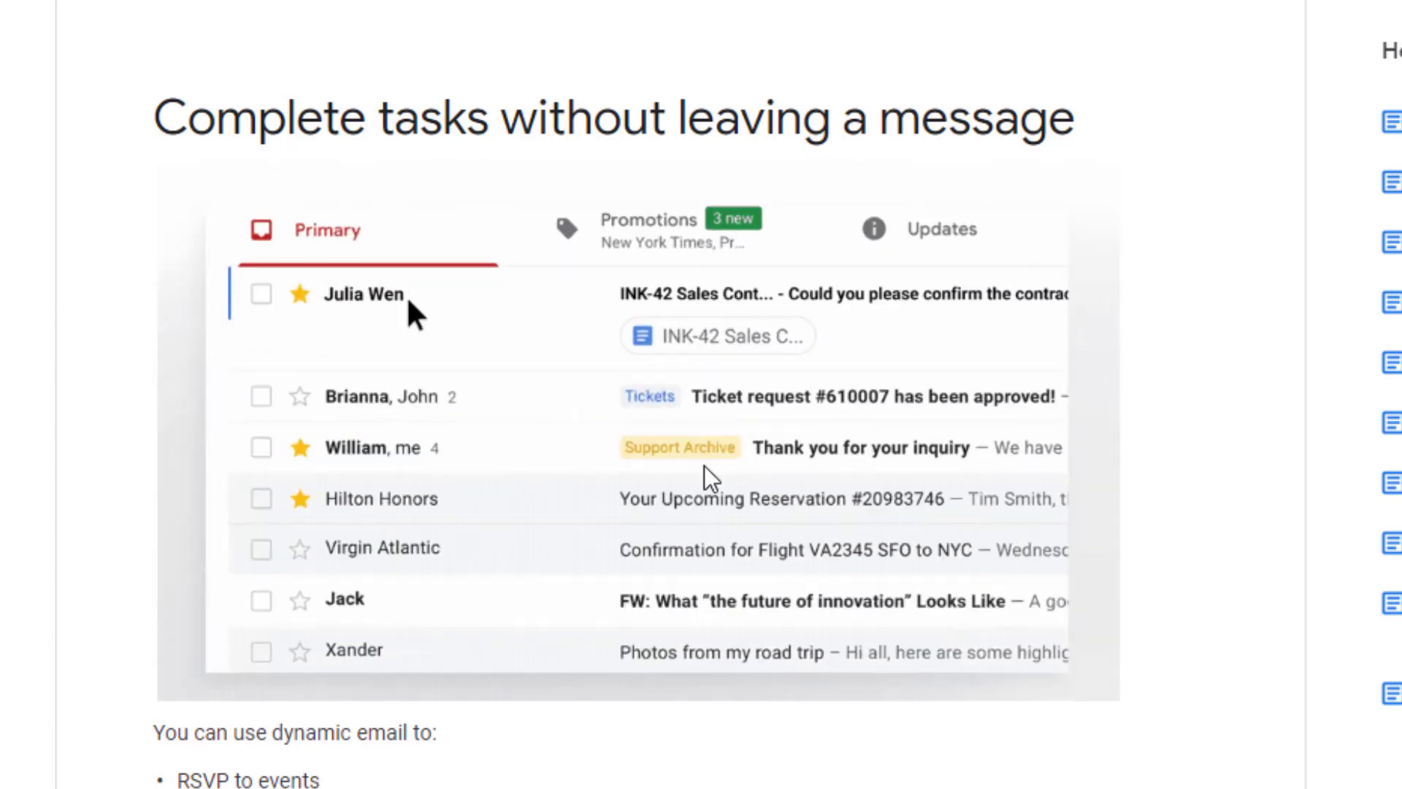
scroll(442, 482, "down", 2)
scroll(447, 482, "down", 1)
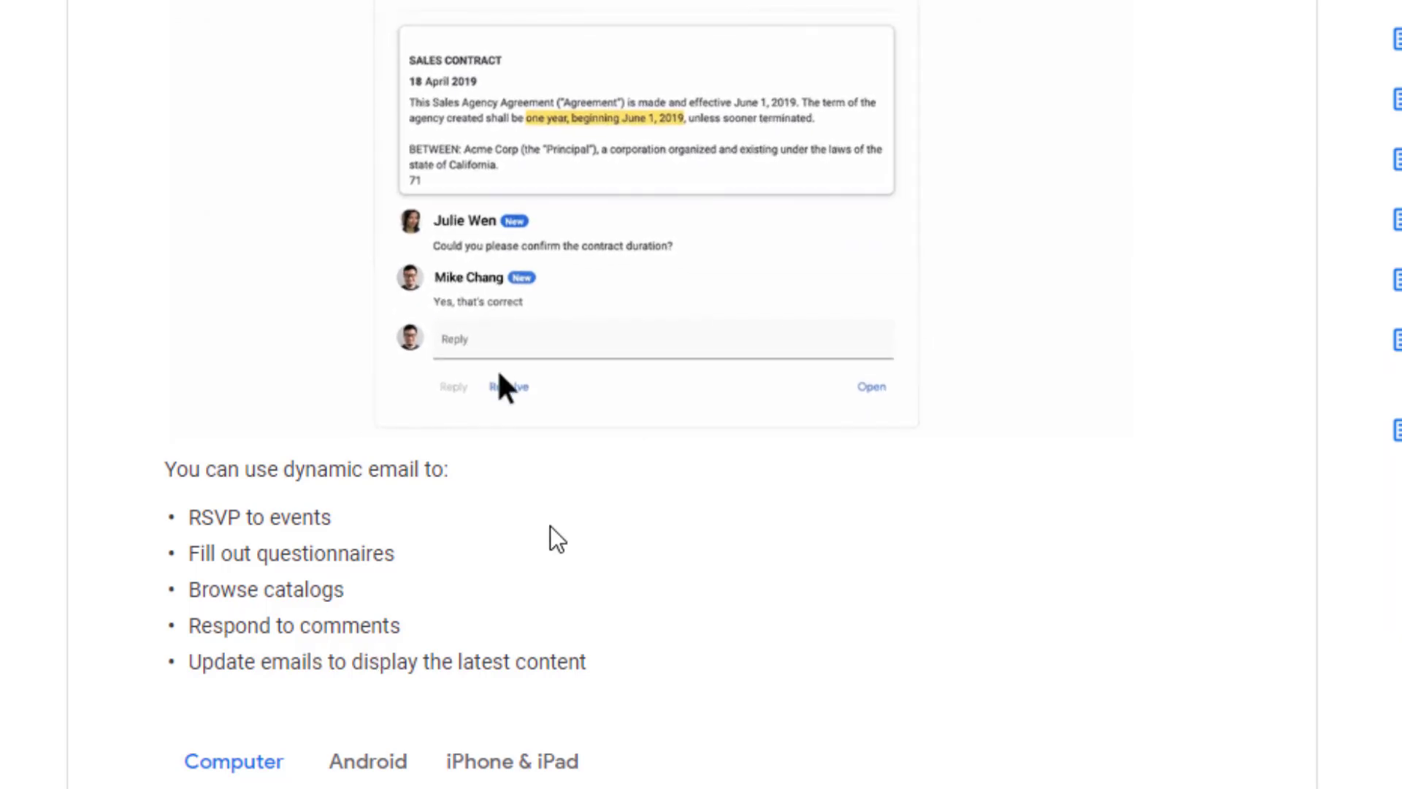
scroll(551, 529, "down", 5)
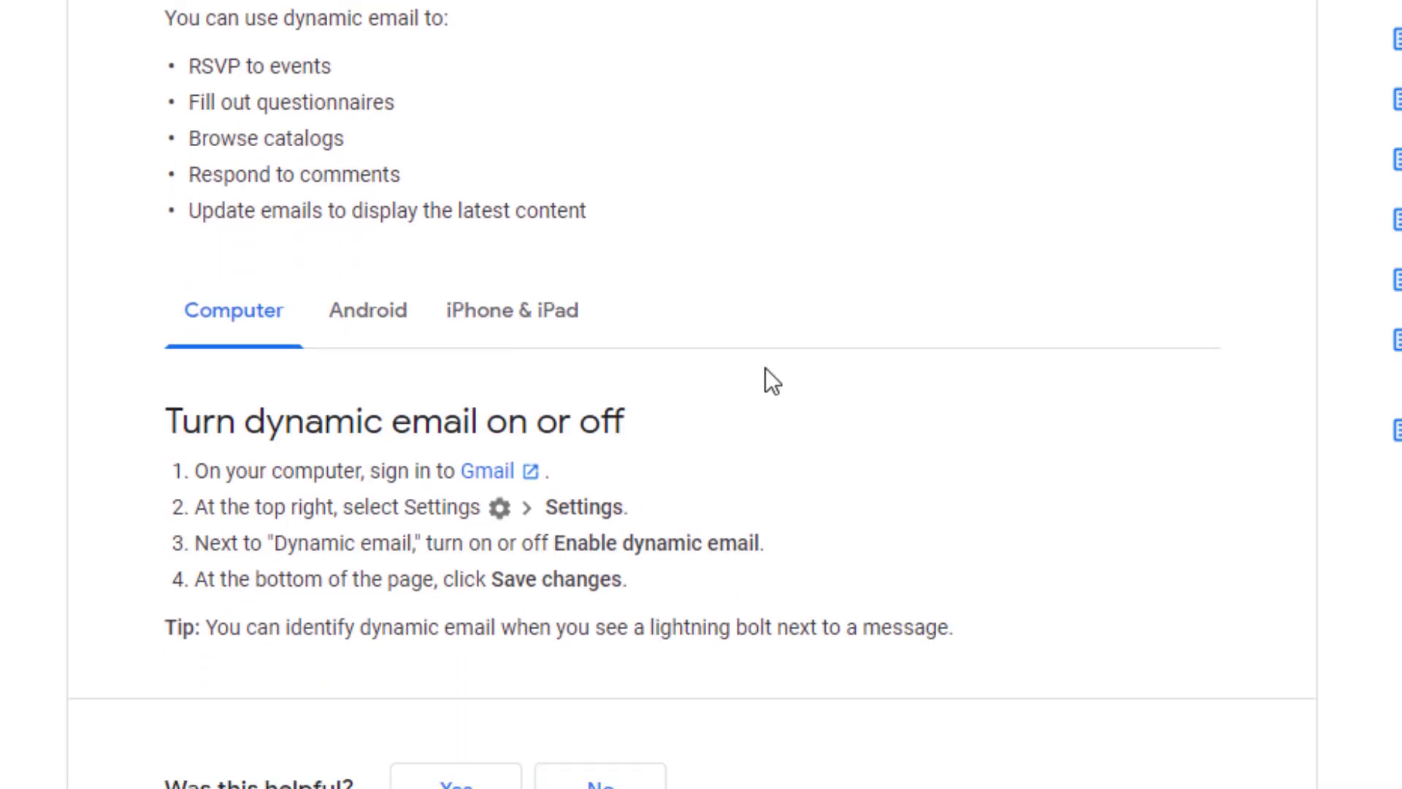
scroll(765, 368, "up", 5)
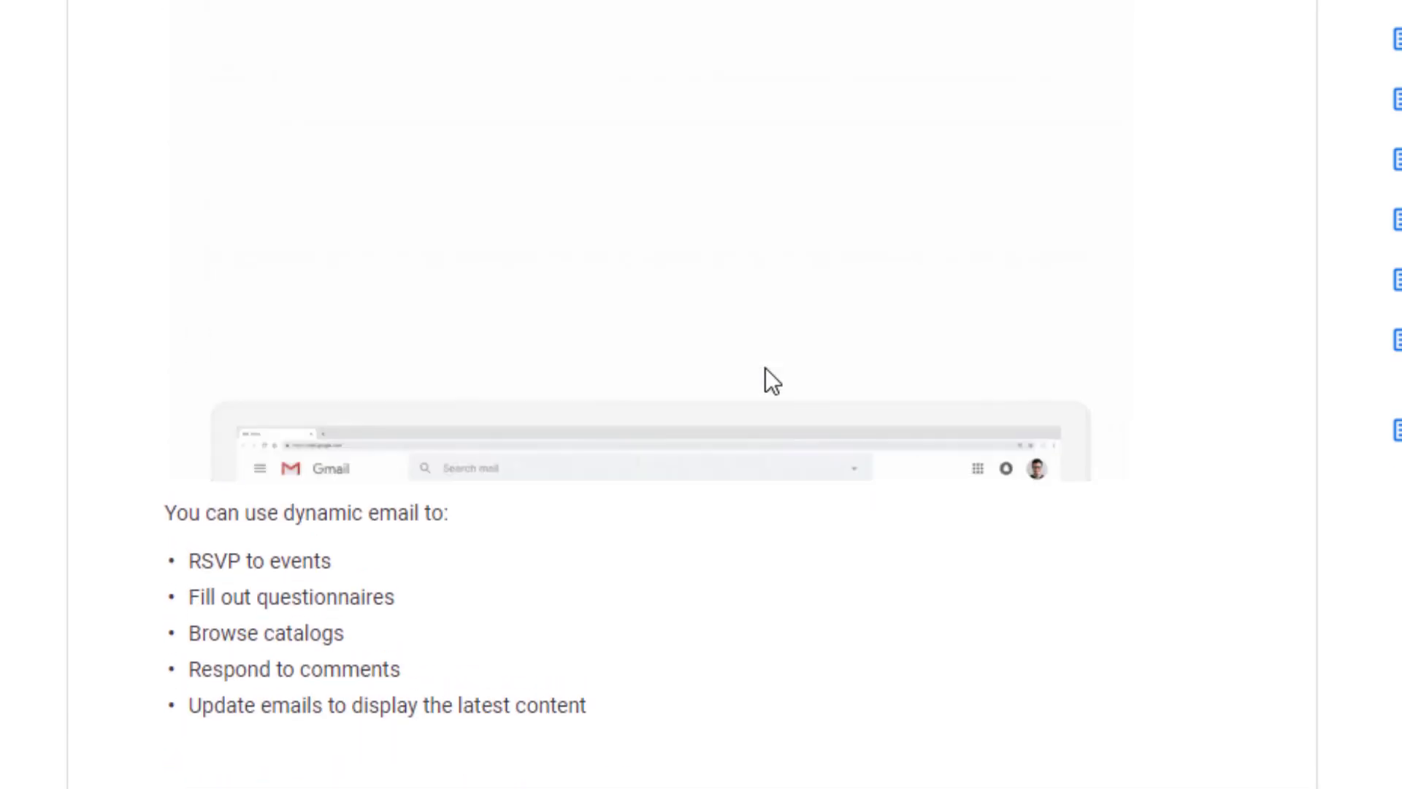